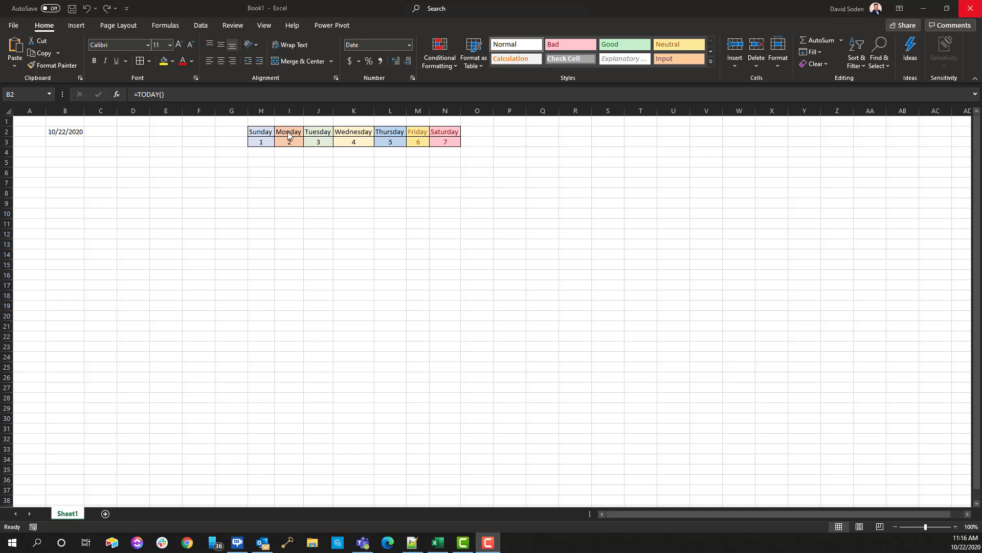
Enter day offsets 0 and 1 under Sunday and Monday in row 4
{"action": "left_click", "coordinate": [69, 135]}
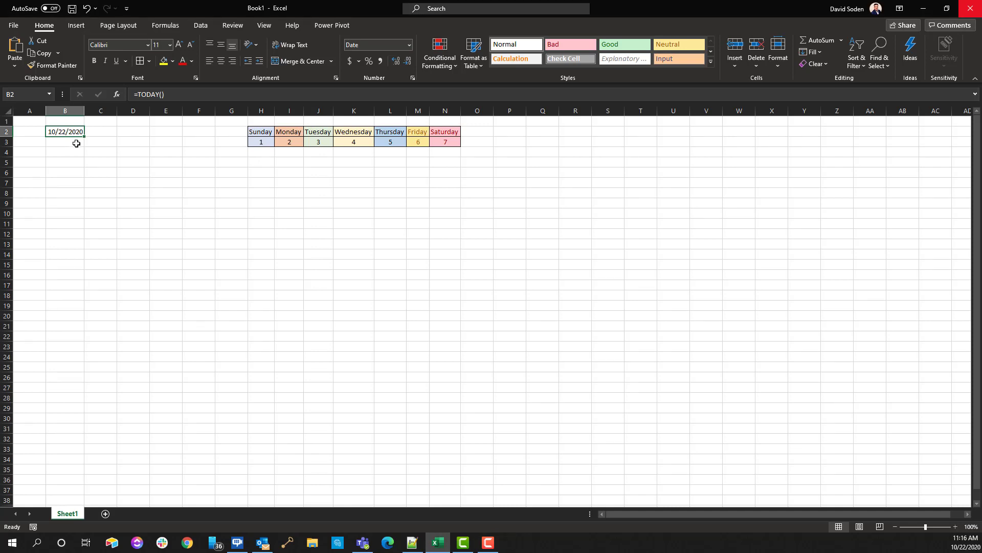
{"action": "left_click", "coordinate": [260, 140]}
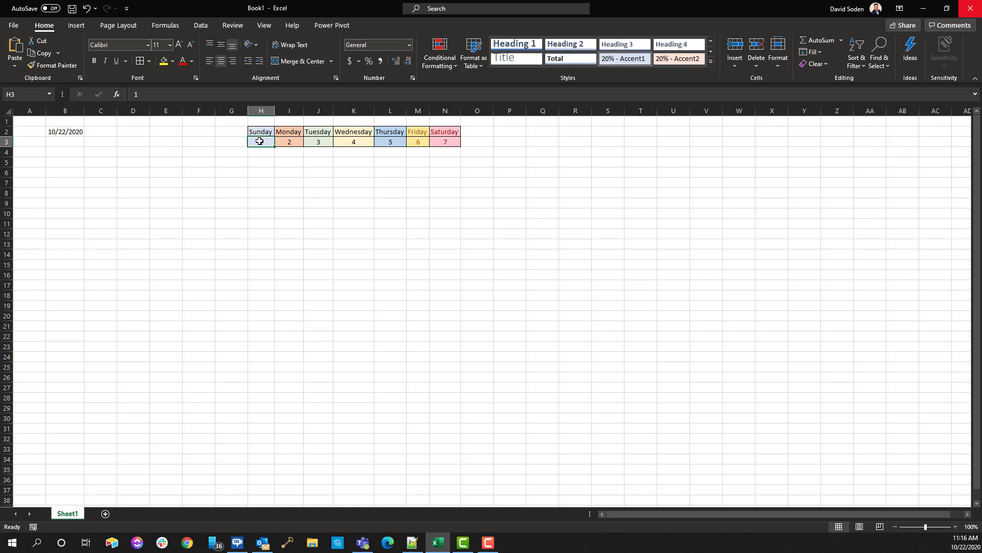
{"action": "key", "text": "Right"}
{"action": "key", "text": "Right"}
{"action": "key", "text": "Right"}
{"action": "key", "text": "Right"}
{"action": "key", "text": "Right"}
{"action": "key", "text": "Right"}
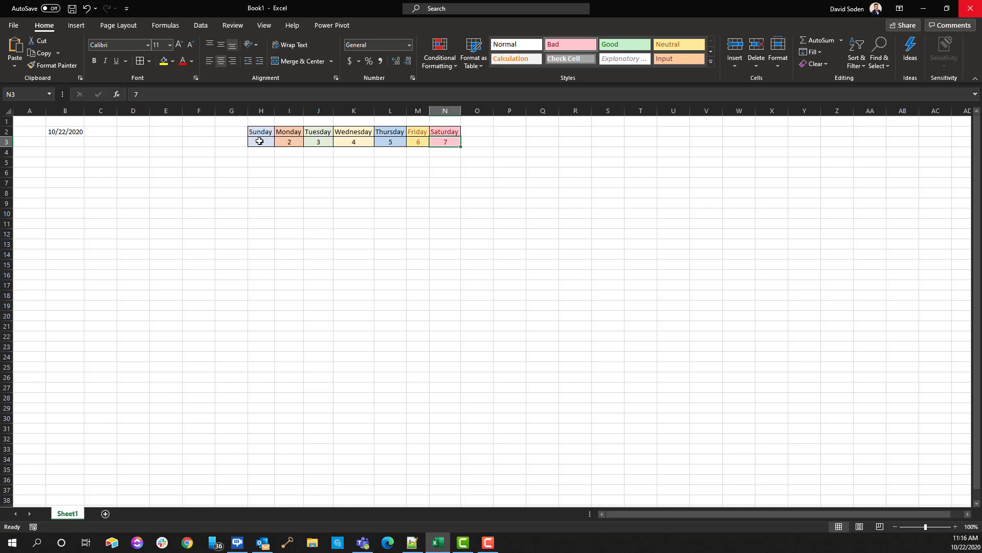
{"action": "key", "text": "Down"}
{"action": "key", "text": "Left"}
{"action": "key", "text": "Left"}
{"action": "key", "text": "Left"}
{"action": "key", "text": "Left"}
{"action": "key", "text": "Left"}
{"action": "key", "text": "Left"}
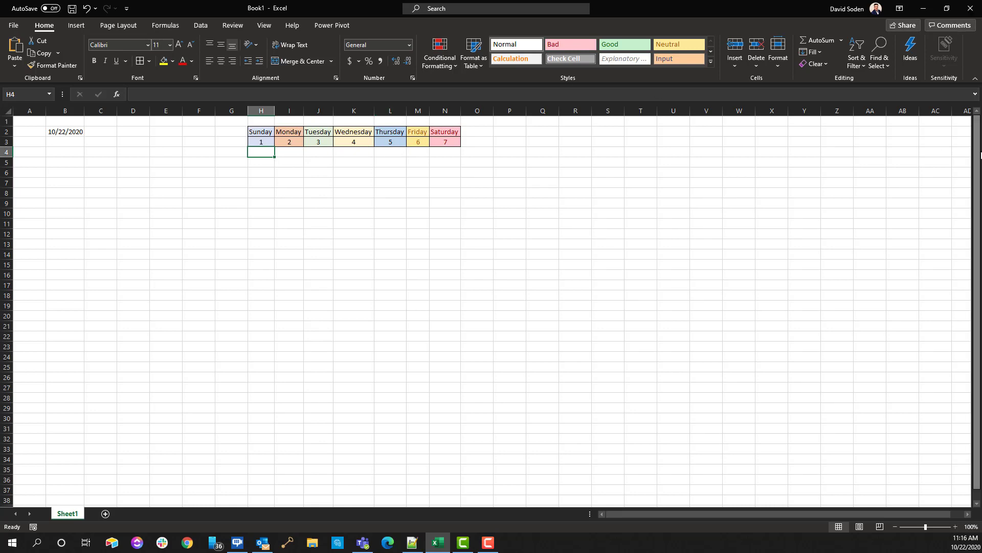
{"action": "type", "text": "0"}
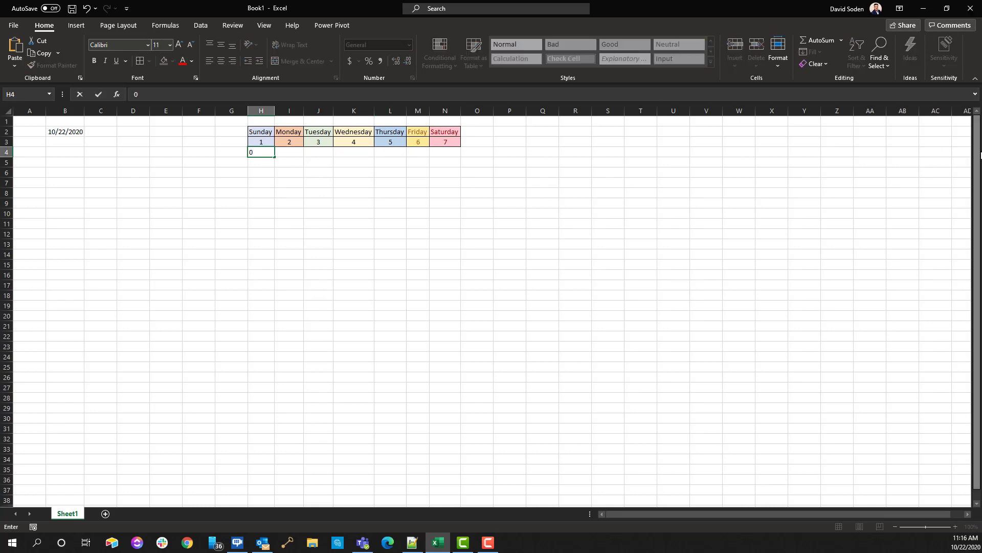
{"action": "key", "text": "Tab"}
{"action": "type", "text": "1"}
{"action": "key", "text": "ctrl+Return"}
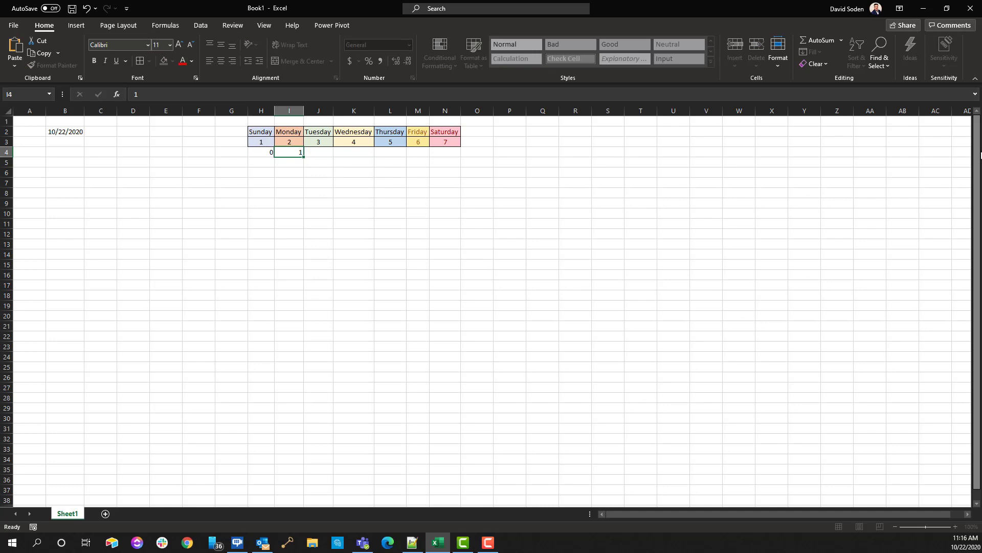
Fill the remaining offsets 2 through 6 for Tuesday to Saturday in row 4
{"action": "key", "text": "Tab"}
{"action": "type", "text": "2"}
{"action": "key", "text": "Tab"}
{"action": "type", "text": "3"}
{"action": "key", "text": "Tab"}
{"action": "type", "text": "4"}
{"action": "key", "text": "Tab"}
{"action": "type", "text": "5"}
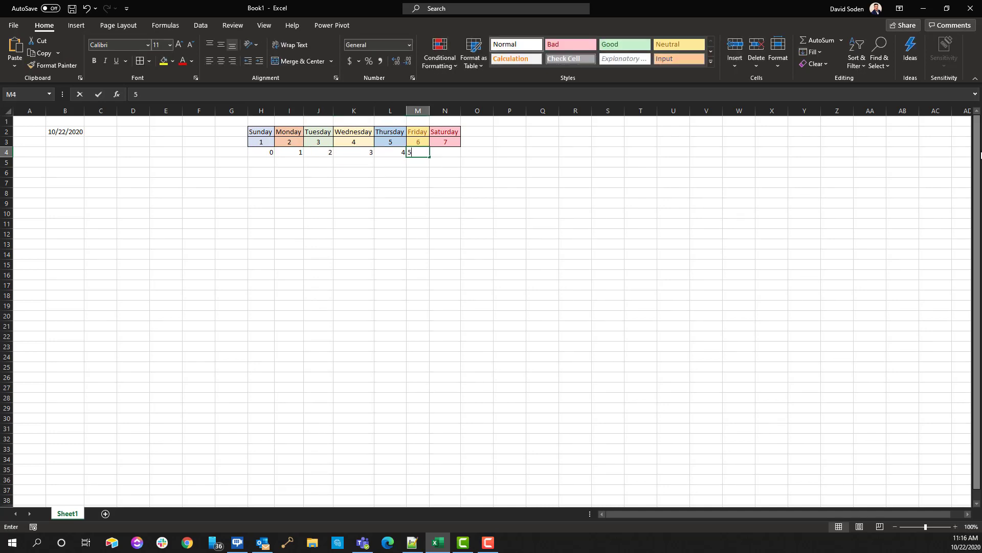
{"action": "key", "text": "Tab"}
{"action": "type", "text": "6"}
{"action": "key", "text": "ctrl+Return"}
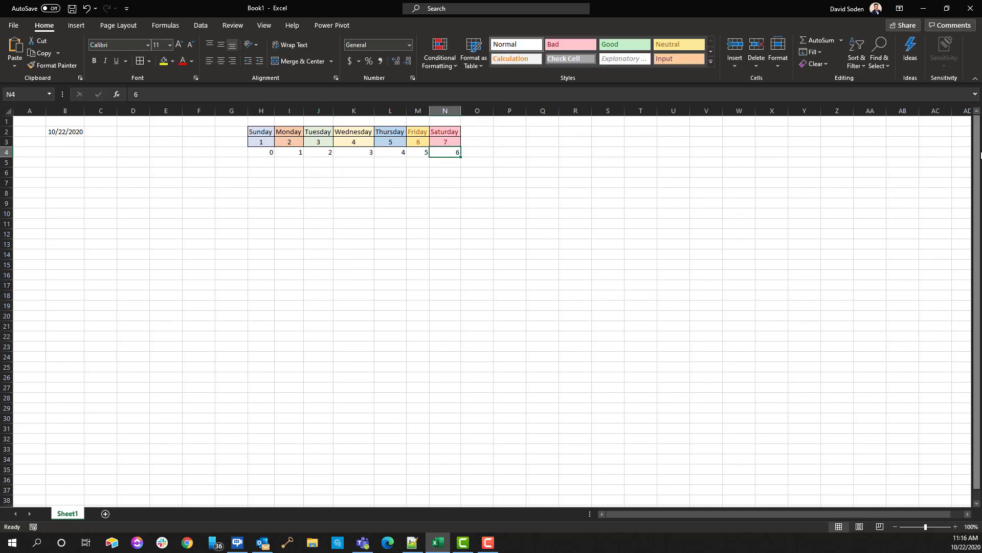
{"action": "key", "text": "Left"}
{"action": "key", "text": "Left"}
{"action": "key", "text": "Left"}
{"action": "key", "text": "Left"}
{"action": "key", "text": "Left"}
{"action": "key", "text": "Left"}
{"action": "key", "text": "Left"}
{"action": "key", "text": "Left"}
{"action": "key", "text": "Left"}
{"action": "key", "text": "Right"}
{"action": "key", "text": "Right"}
{"action": "key", "text": "Right"}
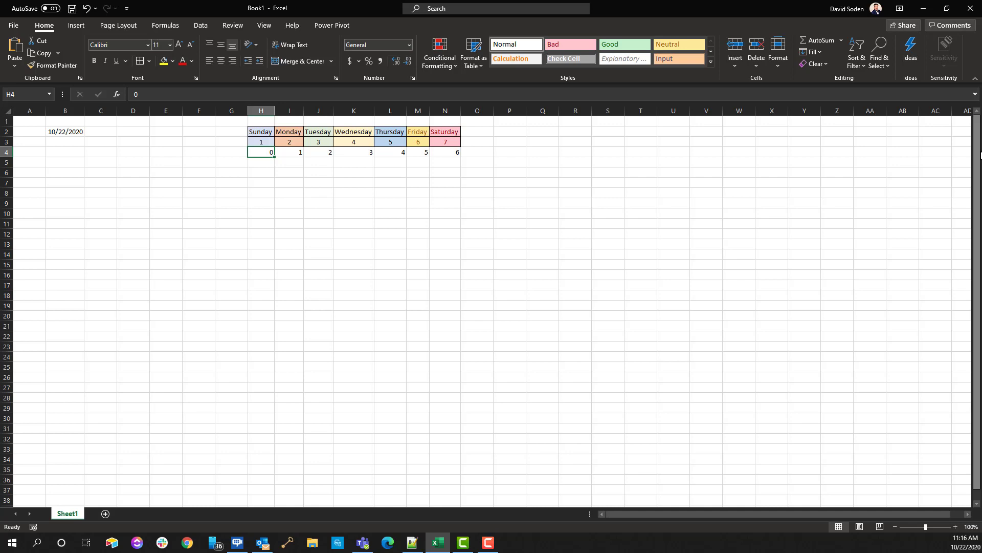
Review the offsets against the day numbers, then clear the 0–6 values from row 4
{"action": "key", "text": "Right"}
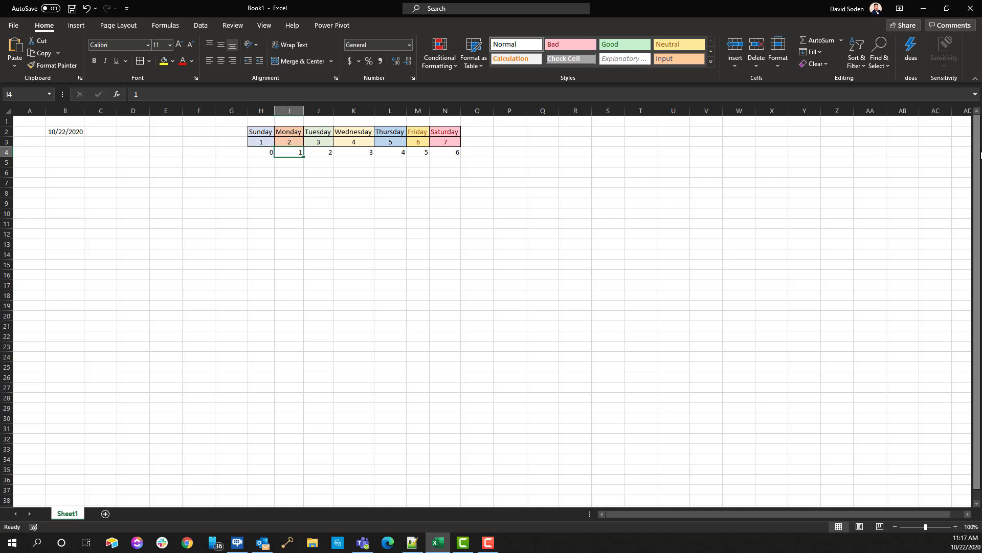
{"action": "key", "text": "Left"}
{"action": "key", "text": "Up"}
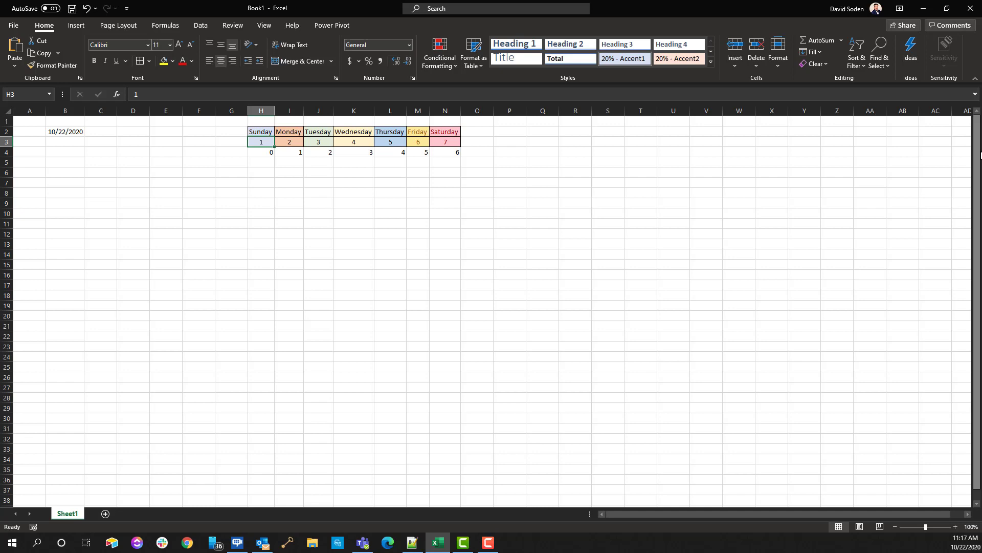
{"action": "key", "text": "Down"}
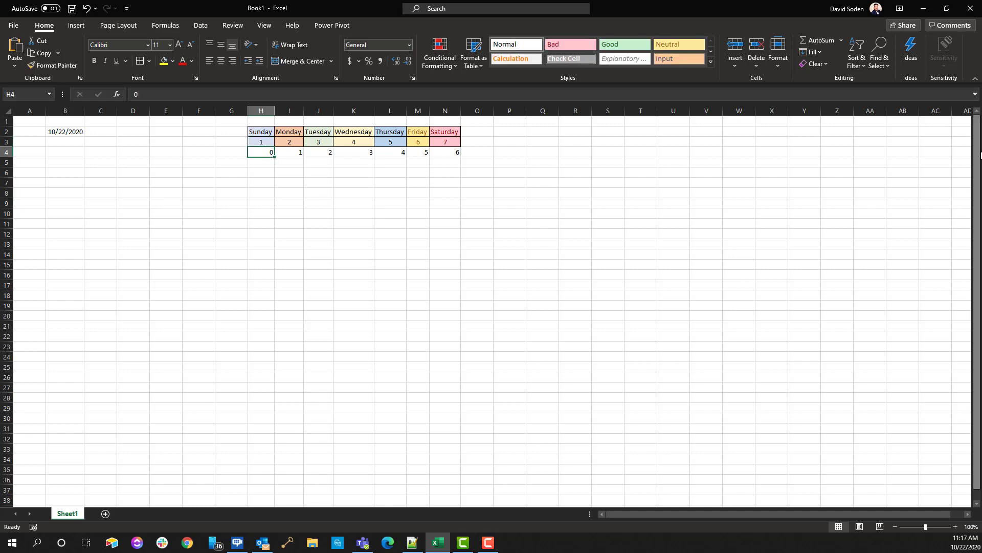
{"action": "key", "text": "shift+Right"}
{"action": "key", "text": "shift+Right"}
{"action": "key", "text": "shift+Right"}
{"action": "key", "text": "shift+Right"}
{"action": "key", "text": "shift+Right"}
{"action": "key", "text": "shift+Right"}
{"action": "key", "text": "shift+Right"}
{"action": "key", "text": "shift+Right"}
{"action": "key", "text": "shift+Right"}
{"action": "key", "text": "shift+Right"}
{"action": "key", "text": "shift+Left"}
{"action": "key", "text": "shift+Left"}
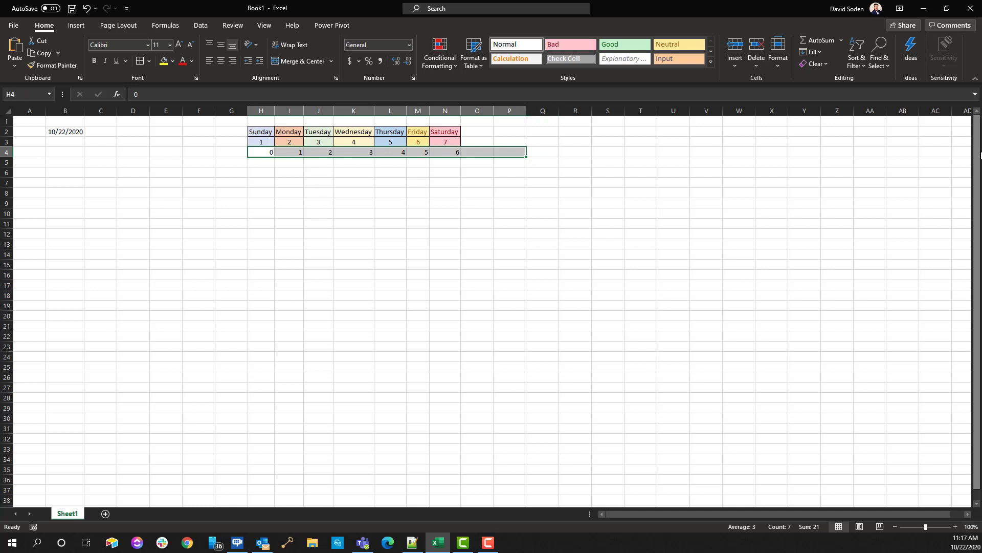
{"action": "key", "text": "Delete"}
{"action": "key", "text": "Left"}
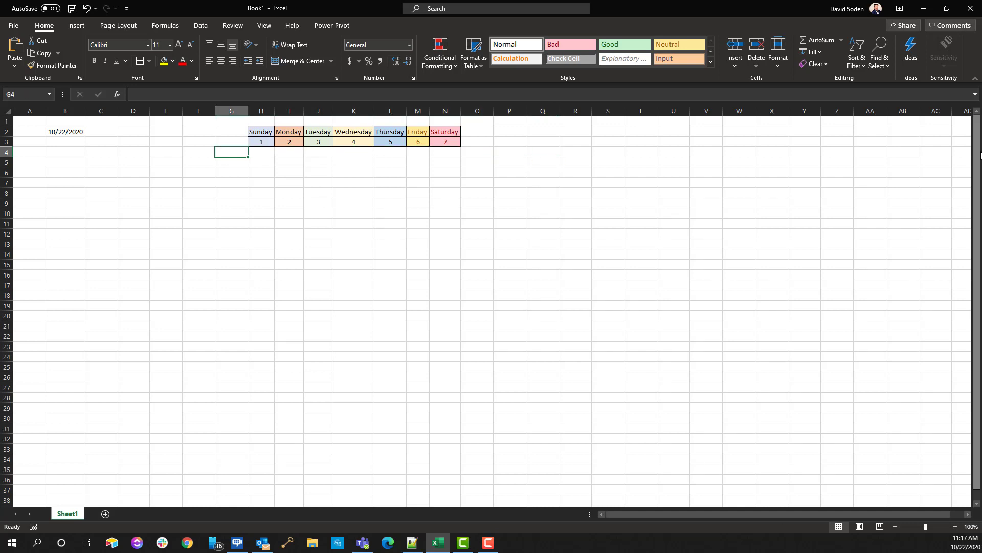
Enter =B2+1 in B3 so it shows 10/23/2020
{"action": "key", "text": "Left"}
{"action": "key", "text": "Left"}
{"action": "key", "text": "Left"}
{"action": "key", "text": "Left"}
{"action": "key", "text": "Left"}
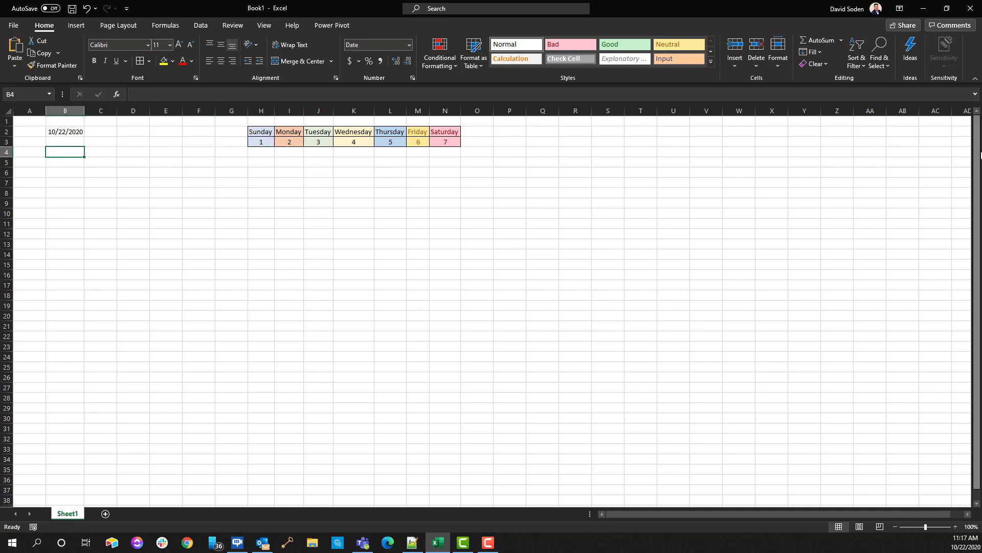
{"action": "key", "text": "Up"}
{"action": "key", "text": "Up"}
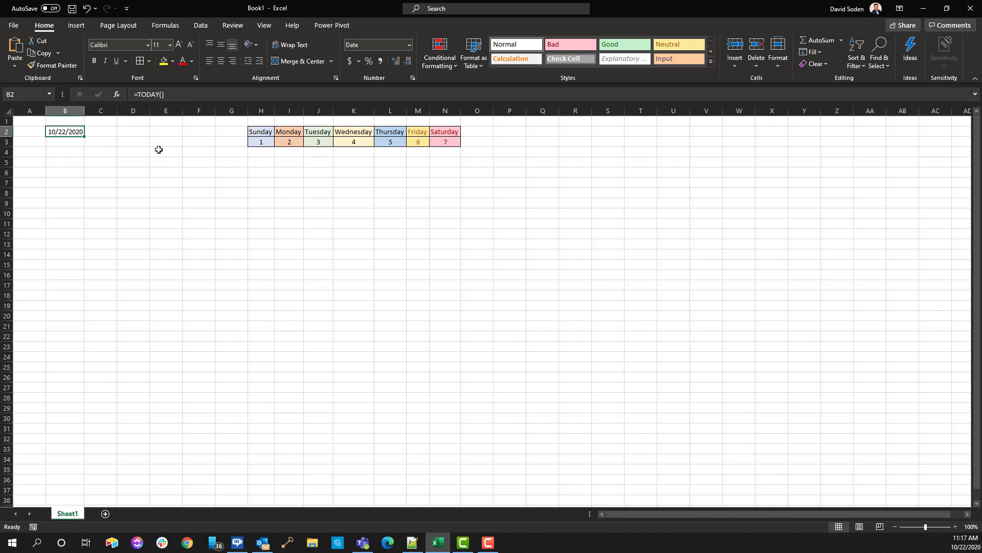
{"action": "left_click", "coordinate": [54, 140]}
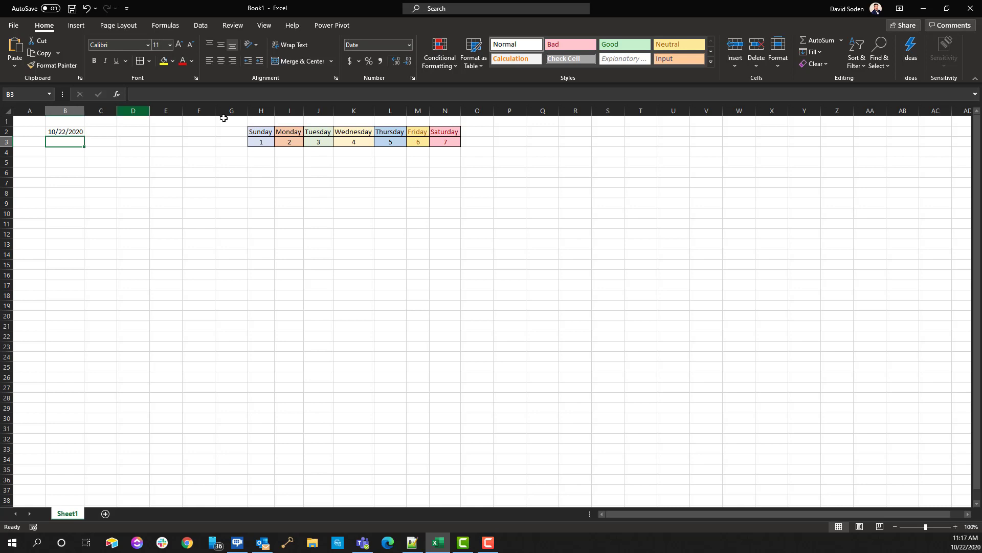
{"action": "left_click", "coordinate": [188, 95]}
{"action": "type", "text": "="}
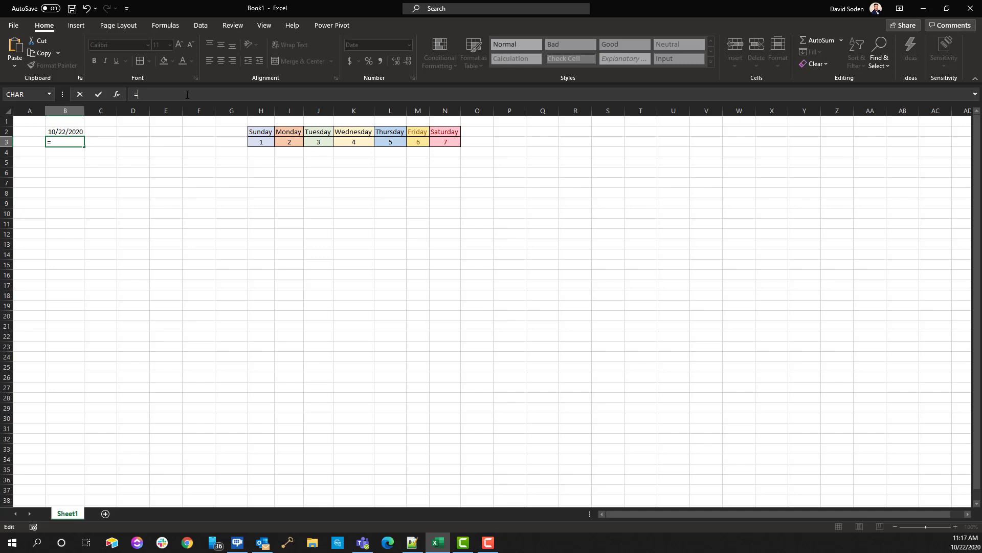
{"action": "type", "text": "b"}
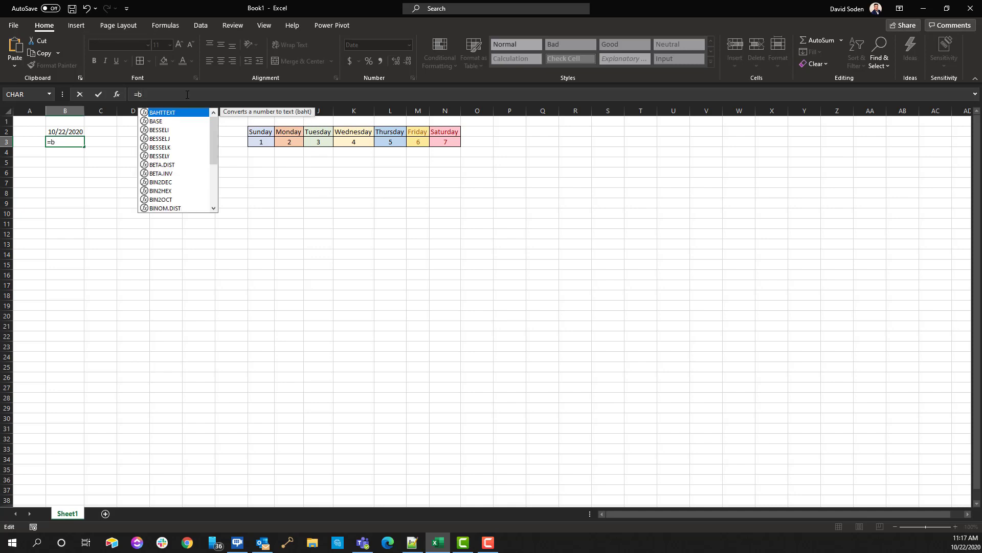
{"action": "type", "text": "2"}
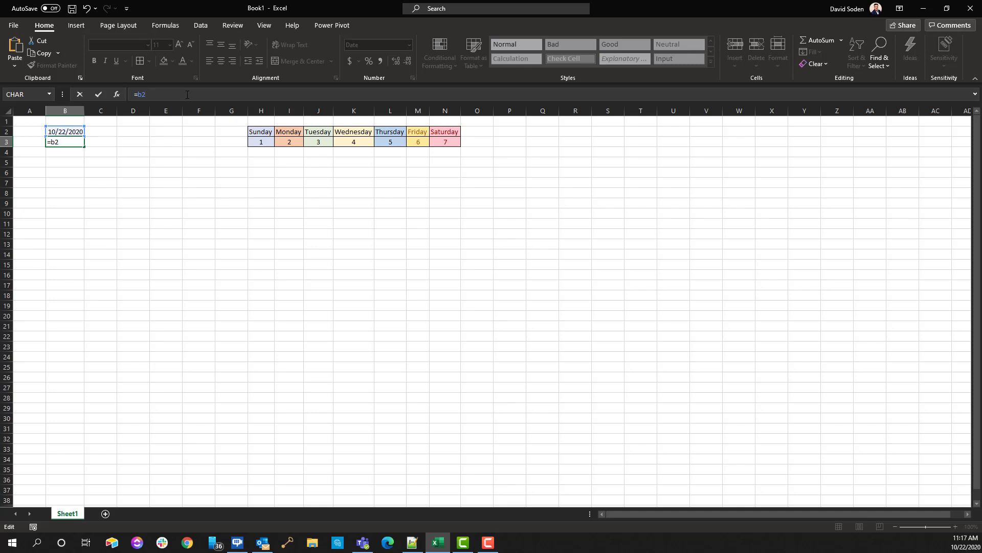
{"action": "type", "text": "+1"}
{"action": "key", "text": "Return"}
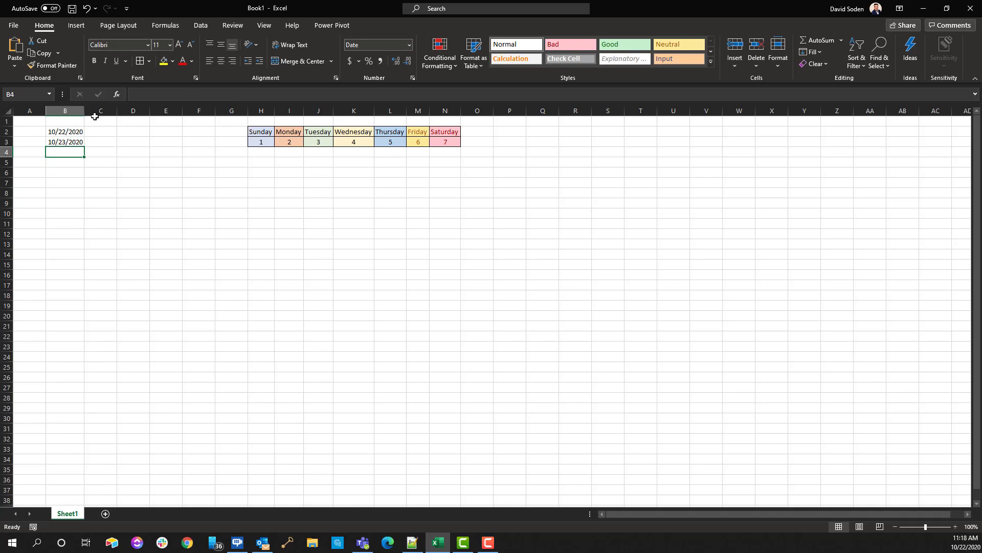
Enter =WEEKDAY(B2) in C2, giving 5 for 10/22/2020
{"action": "left_click", "coordinate": [100, 133]}
{"action": "left_click", "coordinate": [160, 93]}
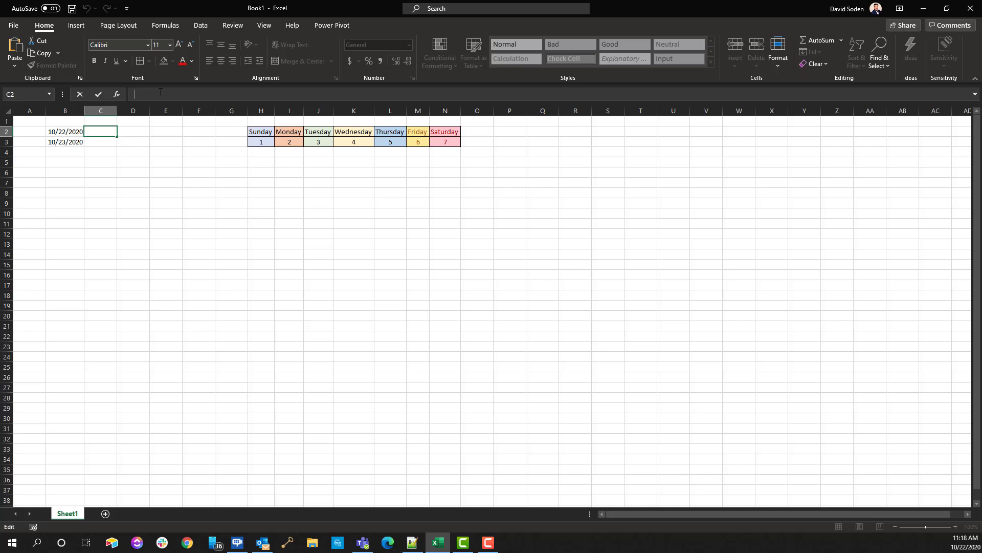
{"action": "type", "text": "="}
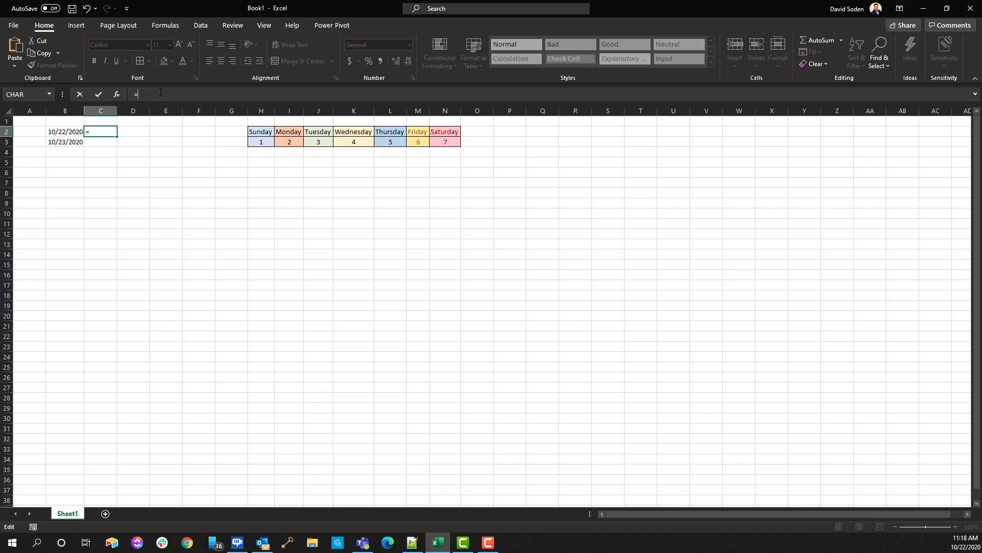
{"action": "type", "text": "we"}
{"action": "key", "text": "Down"}
{"action": "key", "text": "Down"}
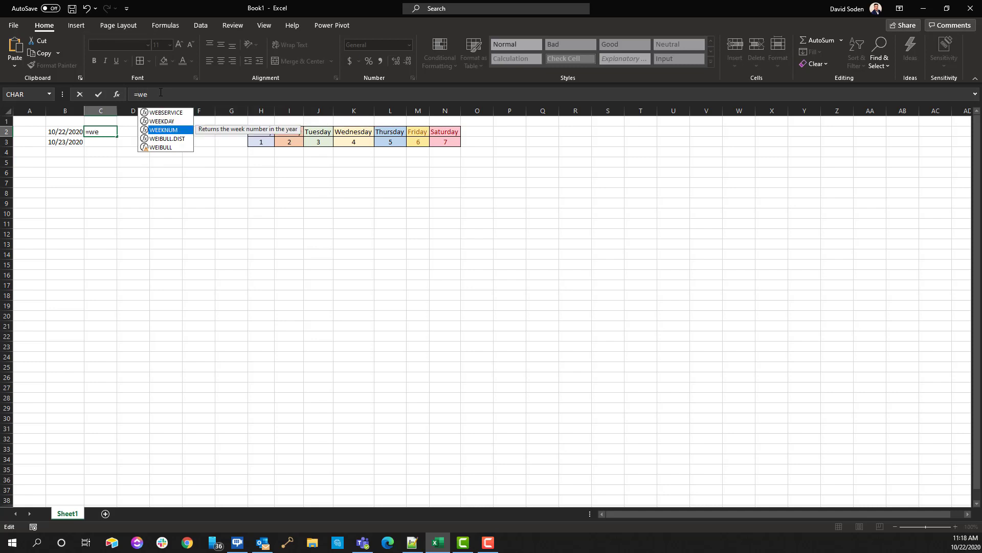
{"action": "key", "text": "Up"}
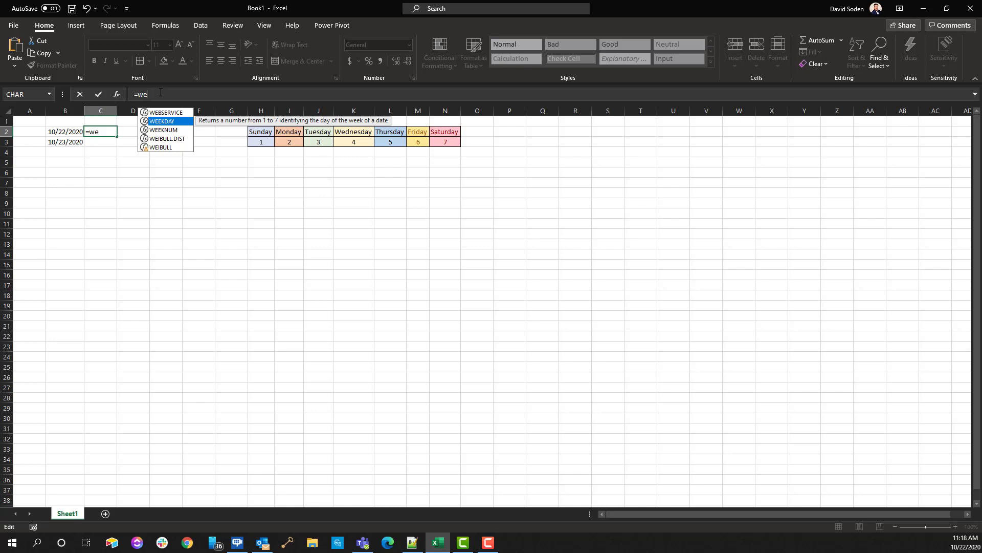
{"action": "key", "text": "Tab"}
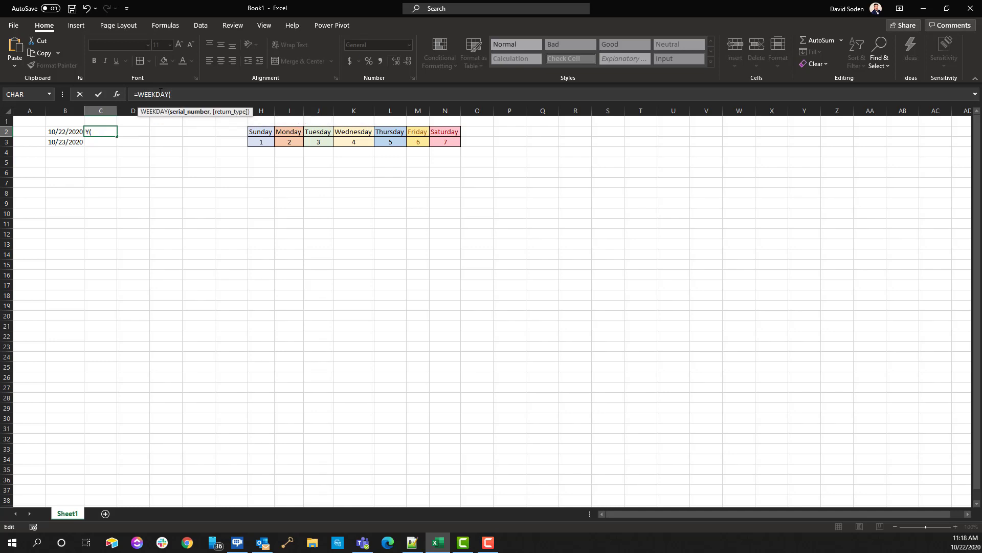
{"action": "type", "text": "b2)"}
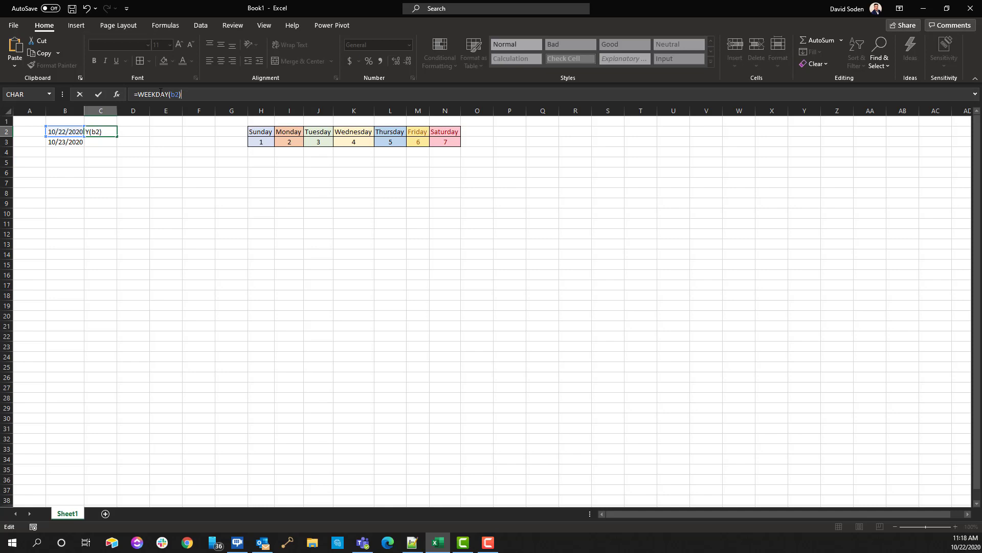
{"action": "key", "text": "Return"}
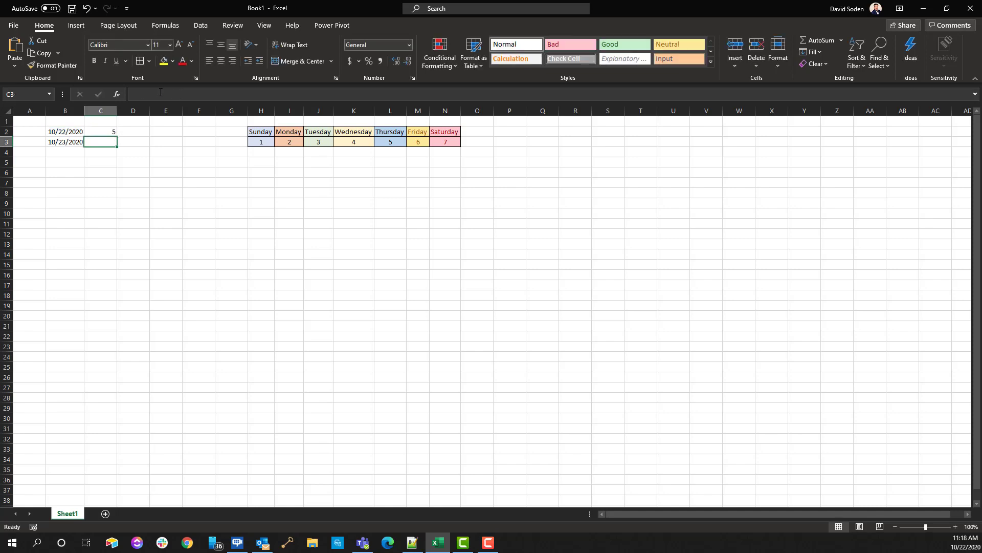
Check 5 against Thursday in the day key and copy the formula to C3, giving 6
{"action": "key", "text": "Up"}
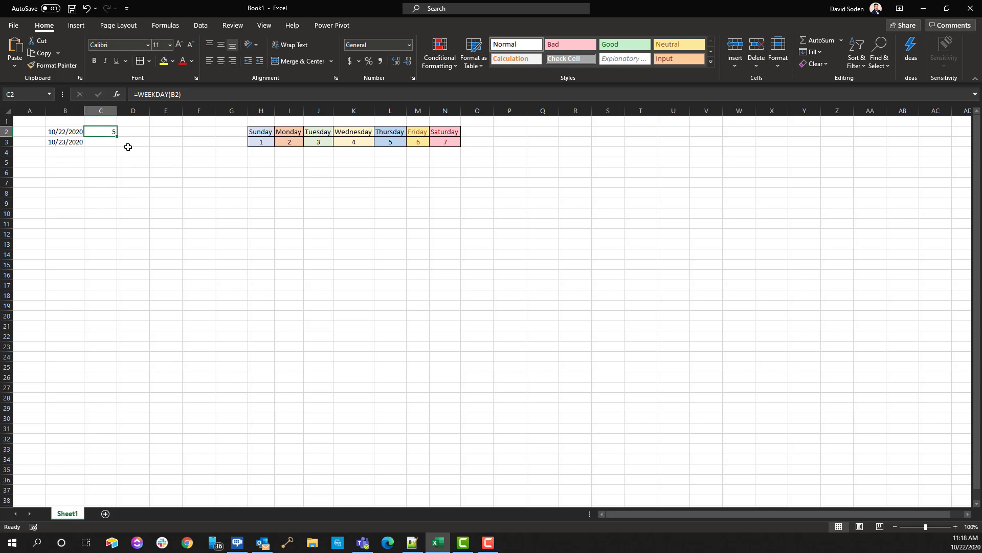
{"action": "left_click", "coordinate": [394, 141]}
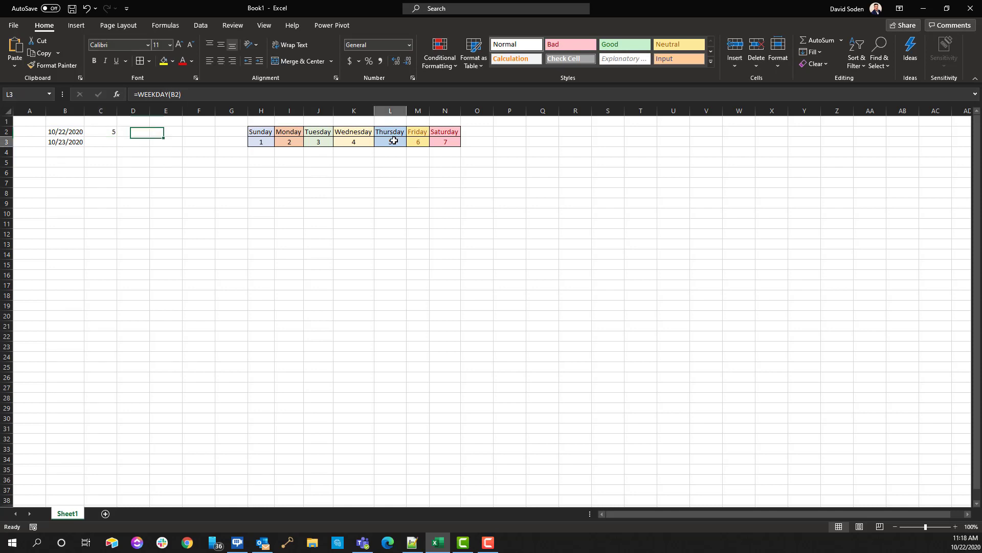
{"action": "left_click", "coordinate": [100, 130]}
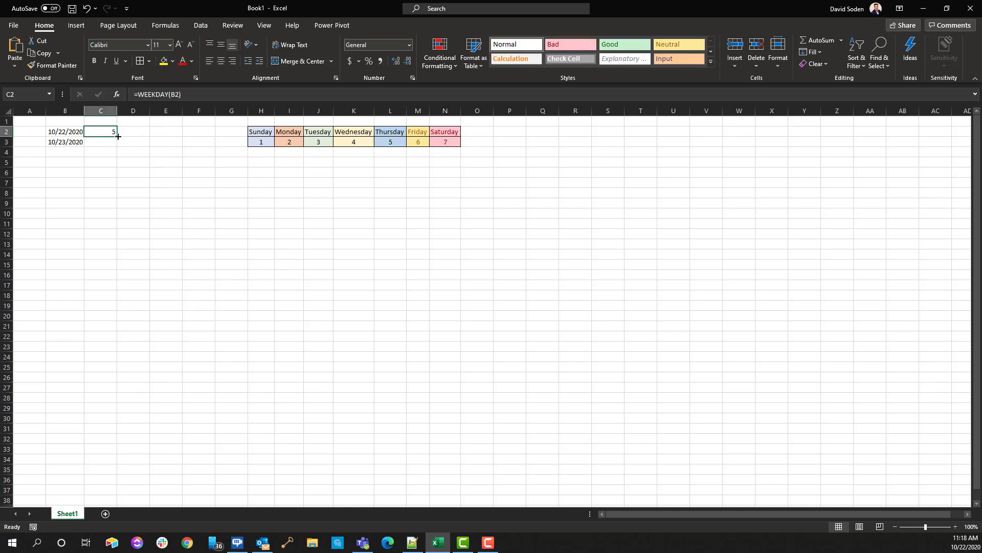
{"action": "left_click_drag", "start_coordinate": [117, 136], "coordinate": [115, 146]}
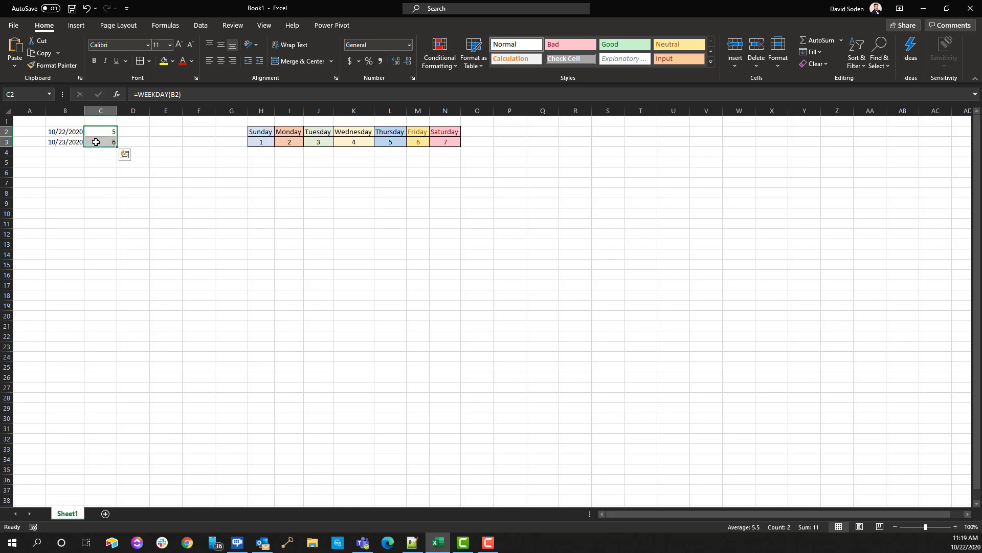
{"action": "left_click", "coordinate": [97, 150]}
{"action": "left_click", "coordinate": [97, 144]}
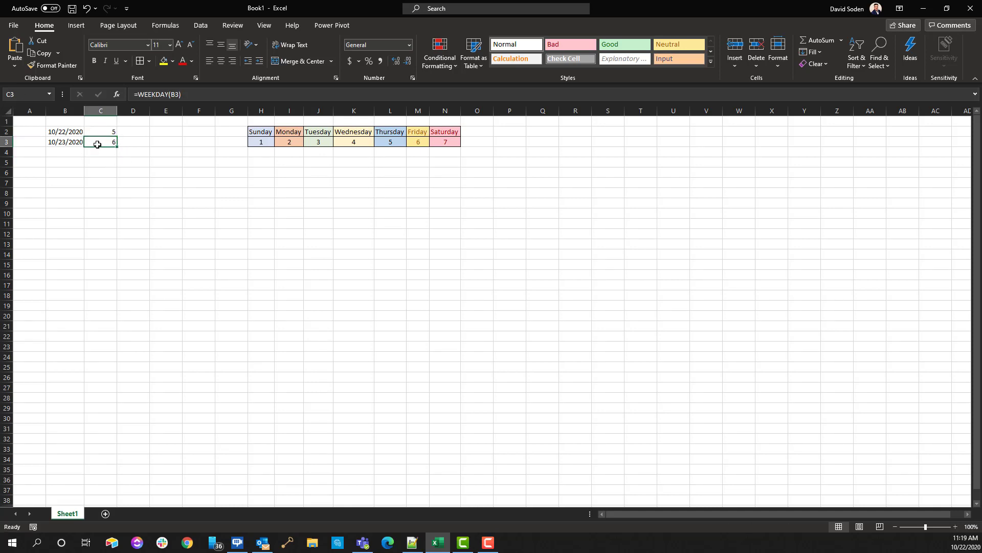
Start a W-function entry in D2, comparing the WEEKDAY and WEEKNUM descriptions
{"action": "left_click", "coordinate": [417, 151]}
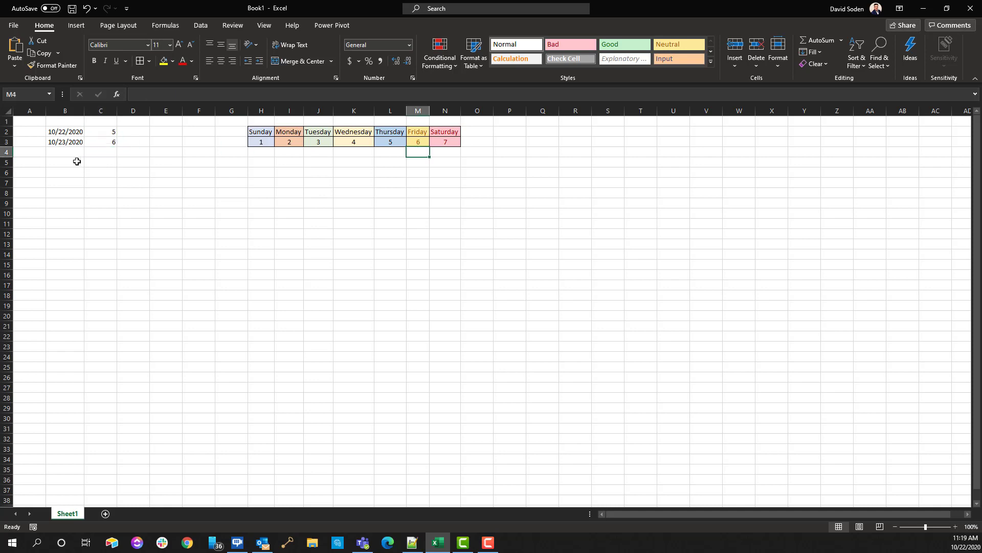
{"action": "left_click", "coordinate": [61, 131]}
{"action": "left_click", "coordinate": [63, 142]}
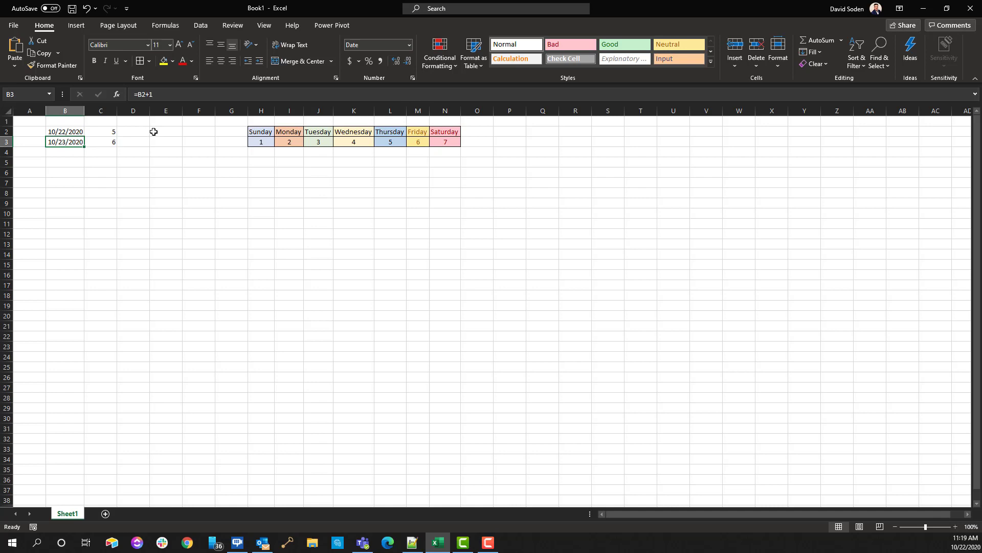
{"action": "left_click", "coordinate": [136, 132]}
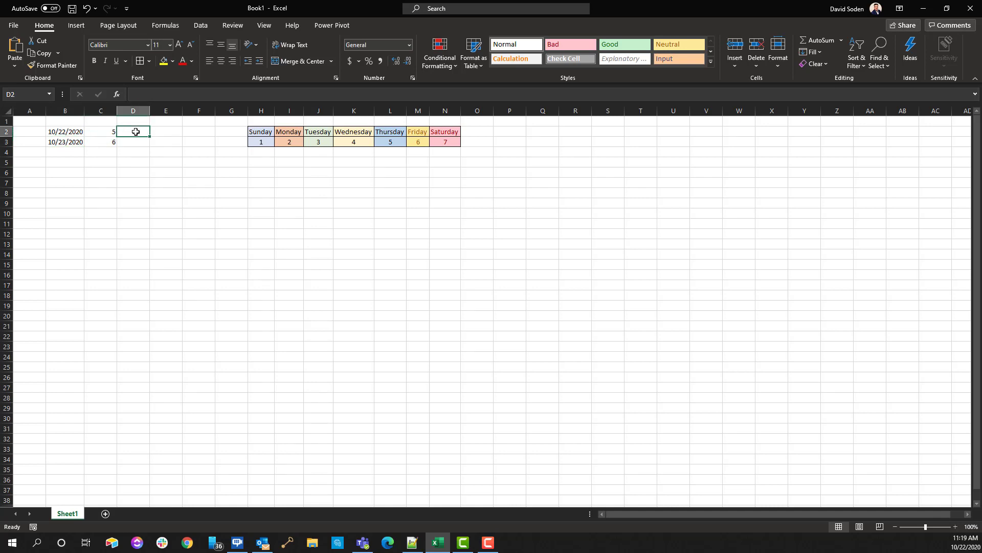
{"action": "left_click", "coordinate": [143, 94]}
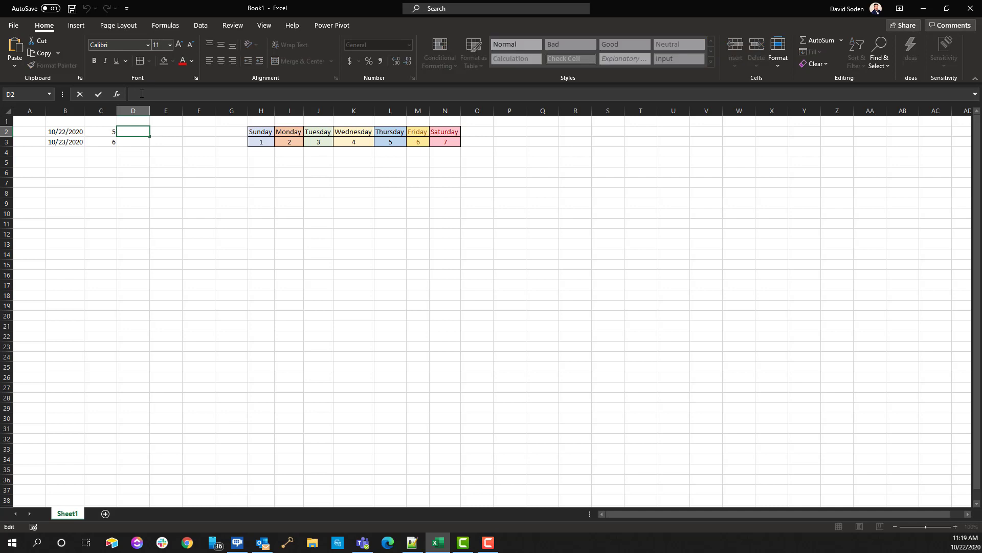
{"action": "type", "text": "=w"}
{"action": "key", "text": "Down"}
{"action": "key", "text": "Down"}
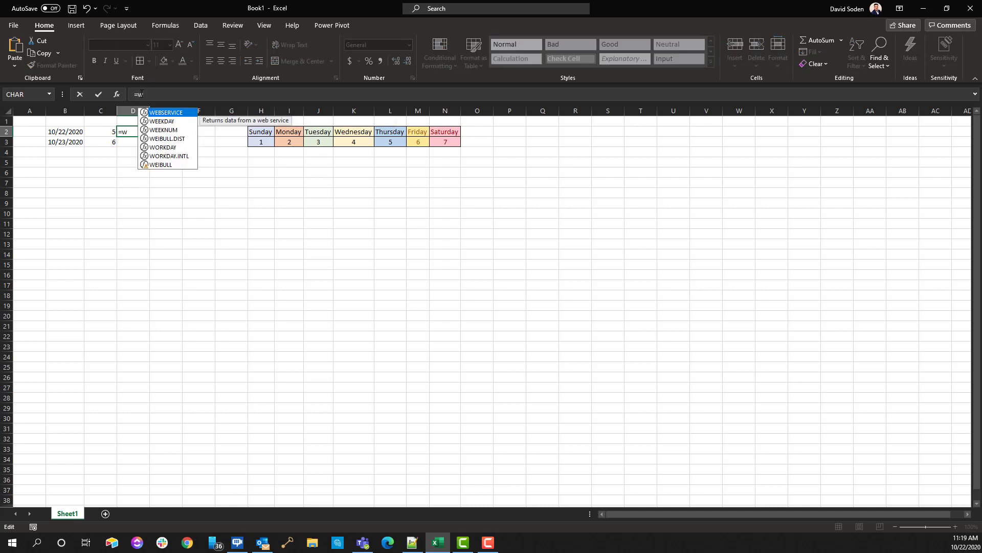
{"action": "key", "text": "Up"}
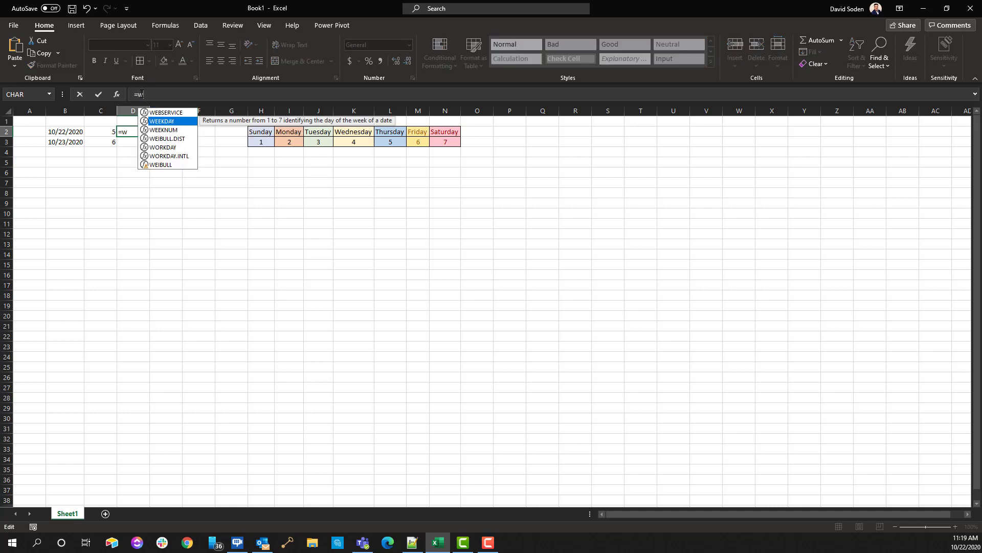
{"action": "key", "text": "Down"}
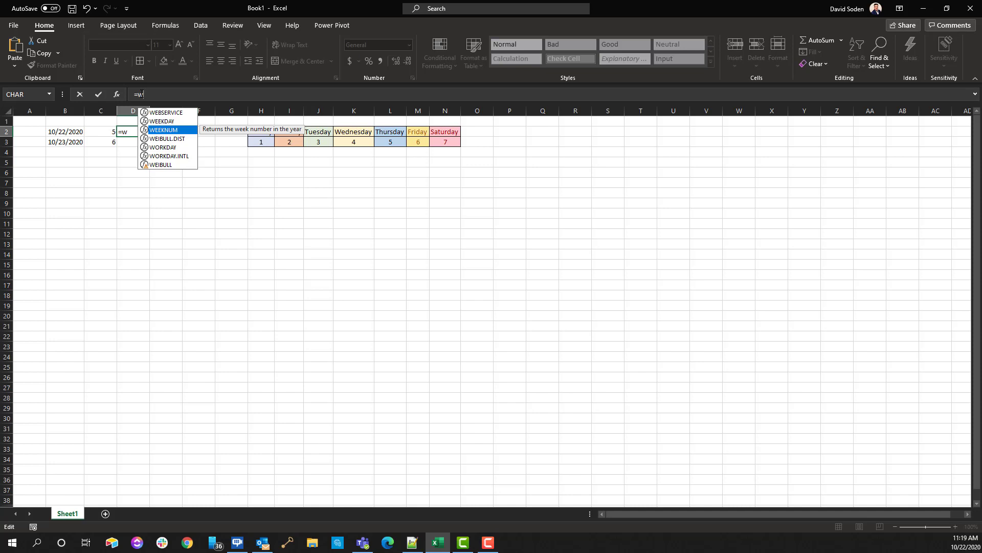
{"action": "key", "text": "ctrl+Return"}
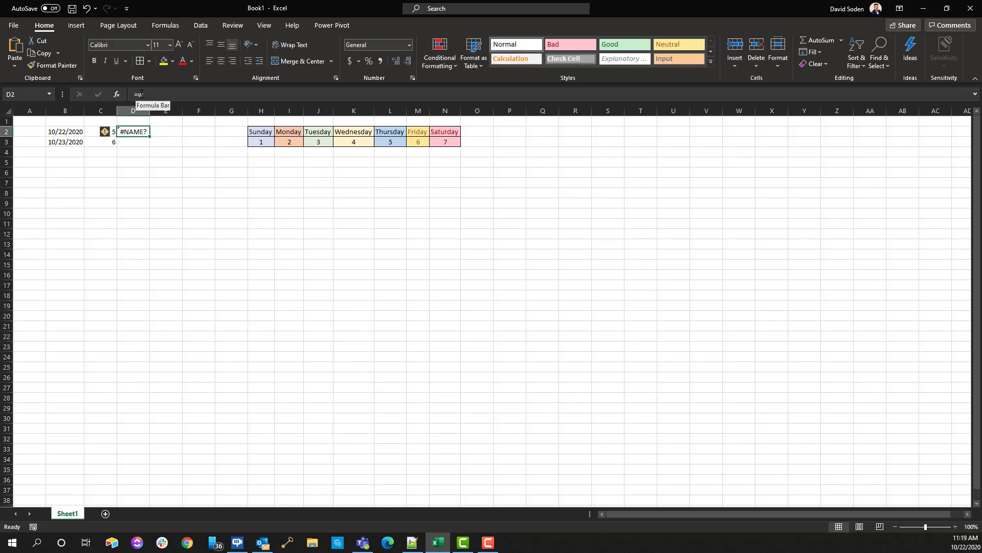
Clear the accidentally committed incomplete entry from D2
{"action": "left_click", "coordinate": [141, 93]}
{"action": "key", "text": "Tab"}
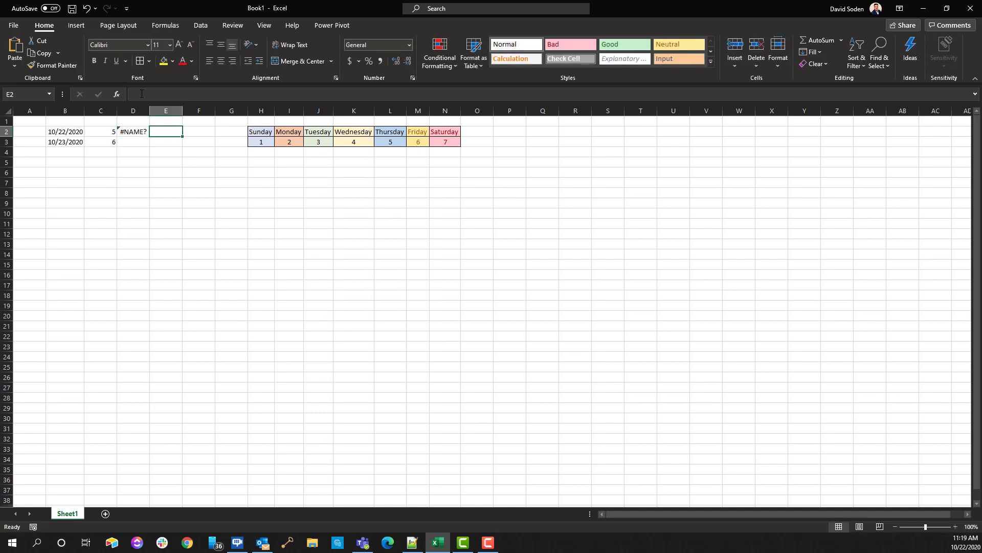
{"action": "key", "text": "shift+Tab"}
{"action": "left_click", "coordinate": [141, 94]}
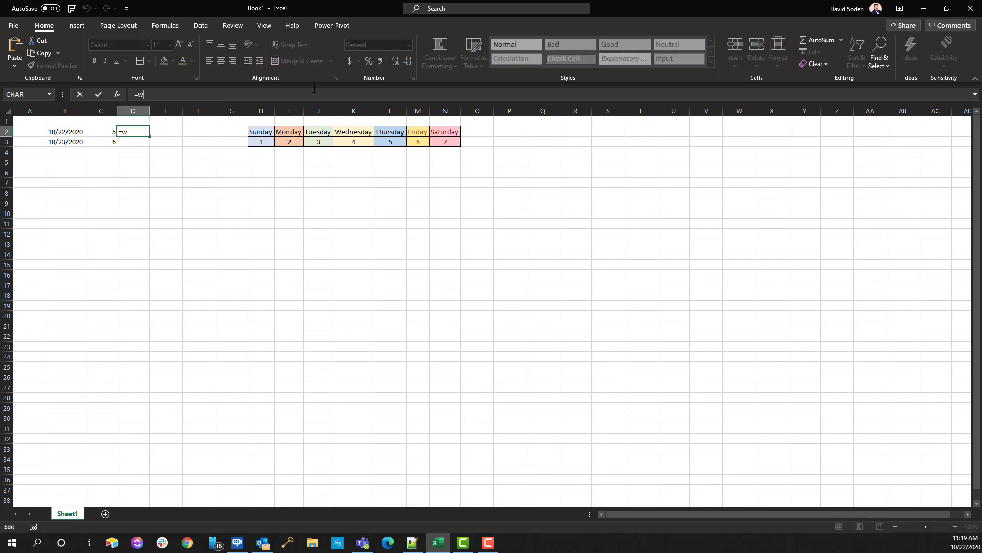
{"action": "key", "text": "Tab"}
{"action": "key", "text": "shift+Tab"}
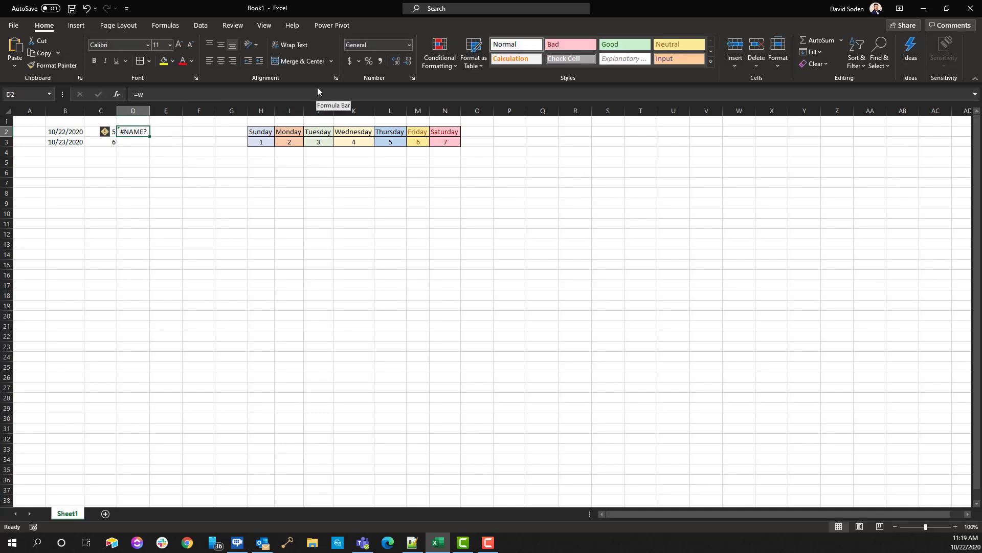
{"action": "key", "text": "Delete"}
Enter =WEEKNUM(B2) in D2 showing 43 and fill it down to D3
{"action": "type", "text": "="}
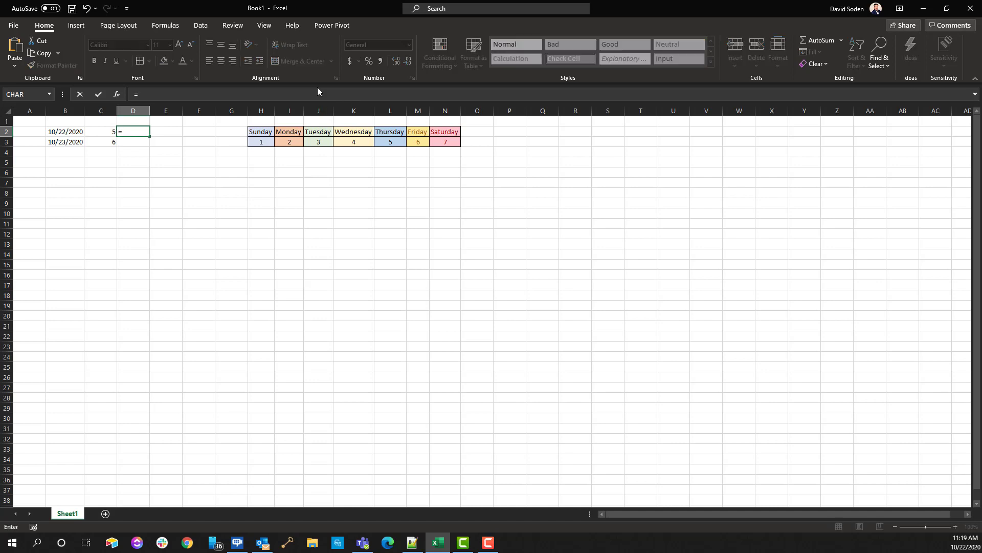
{"action": "type", "text": "wee"}
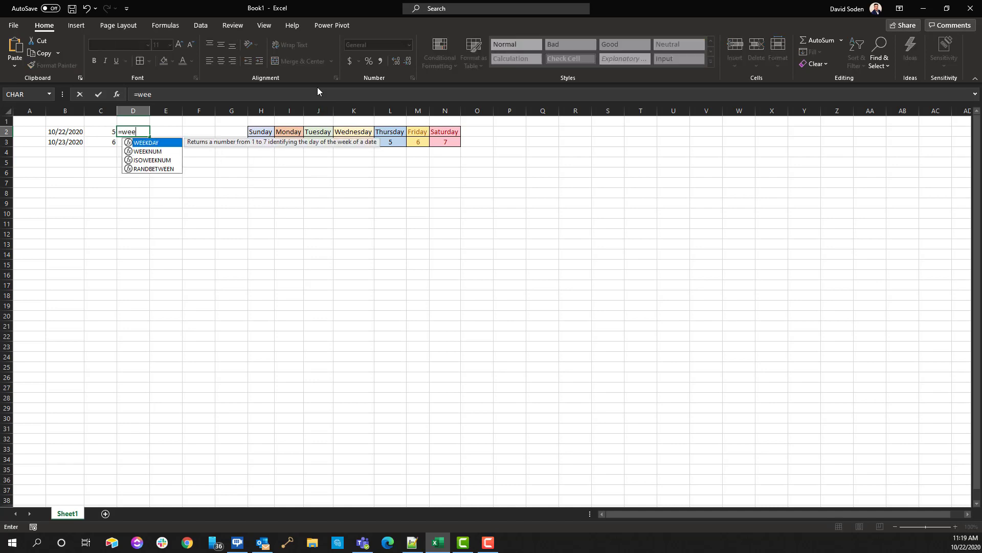
{"action": "key", "text": "Down"}
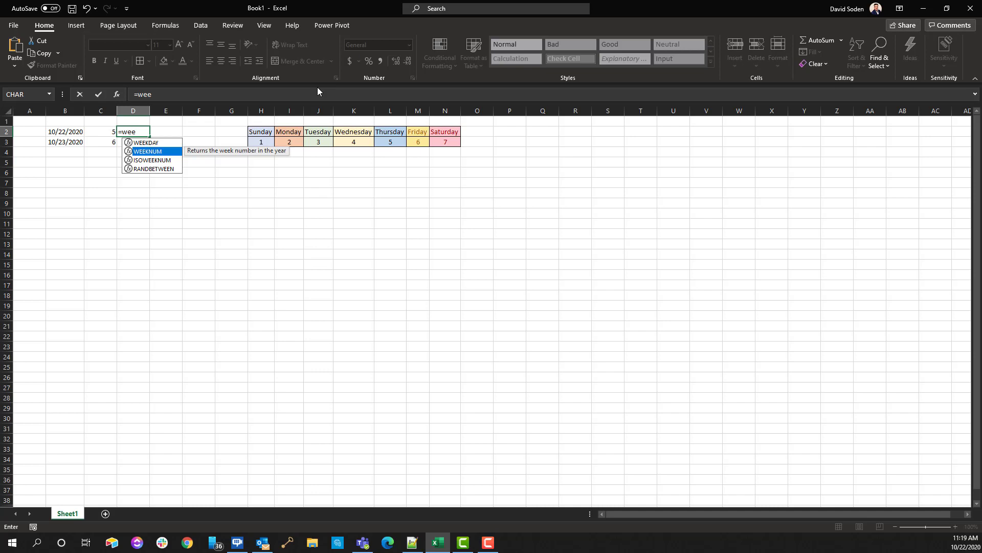
{"action": "key", "text": "Tab"}
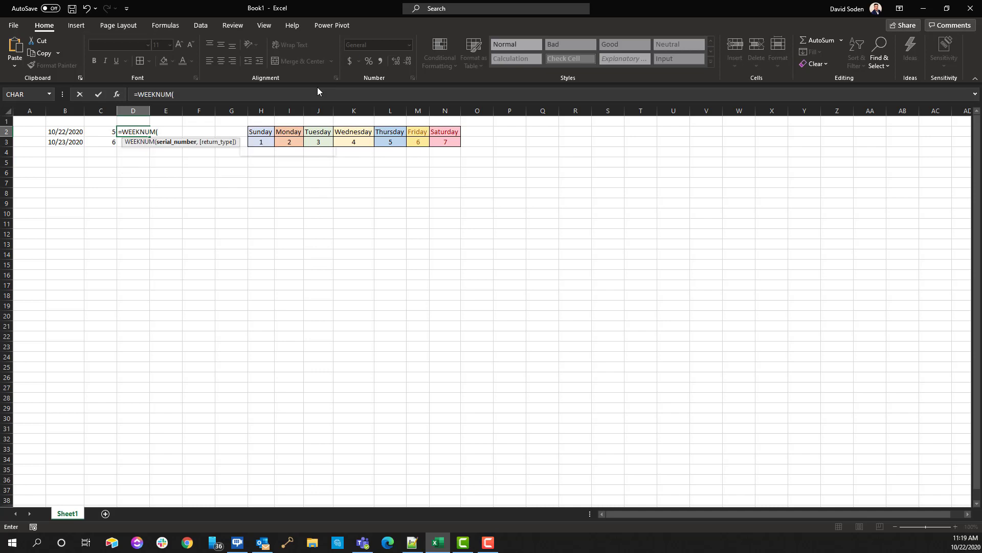
{"action": "type", "text": "b2)"}
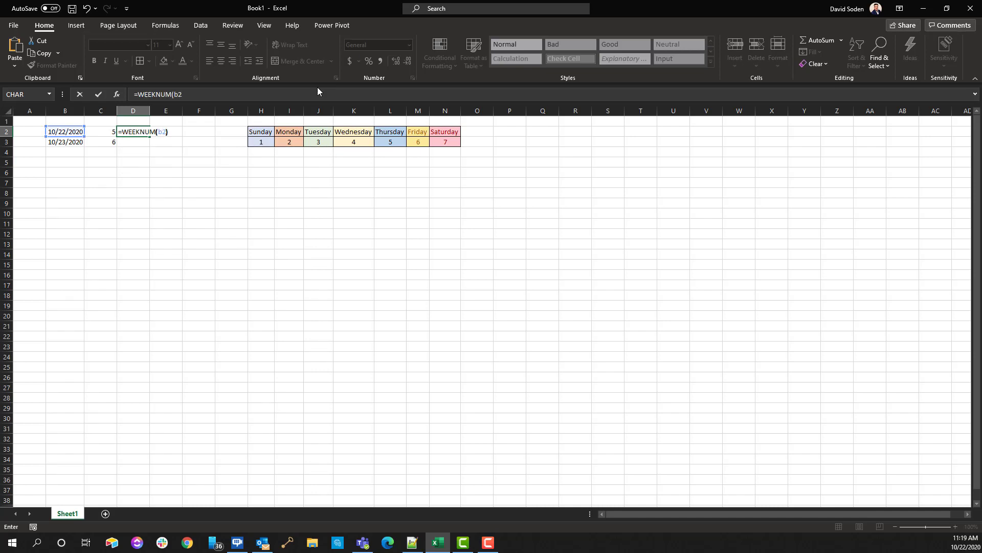
{"action": "key", "text": "Return"}
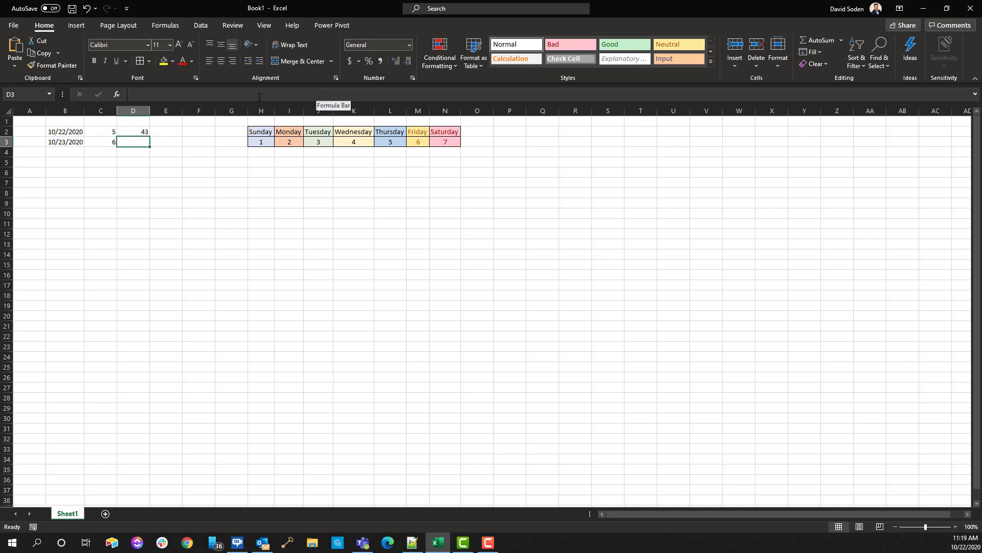
{"action": "left_click", "coordinate": [138, 134]}
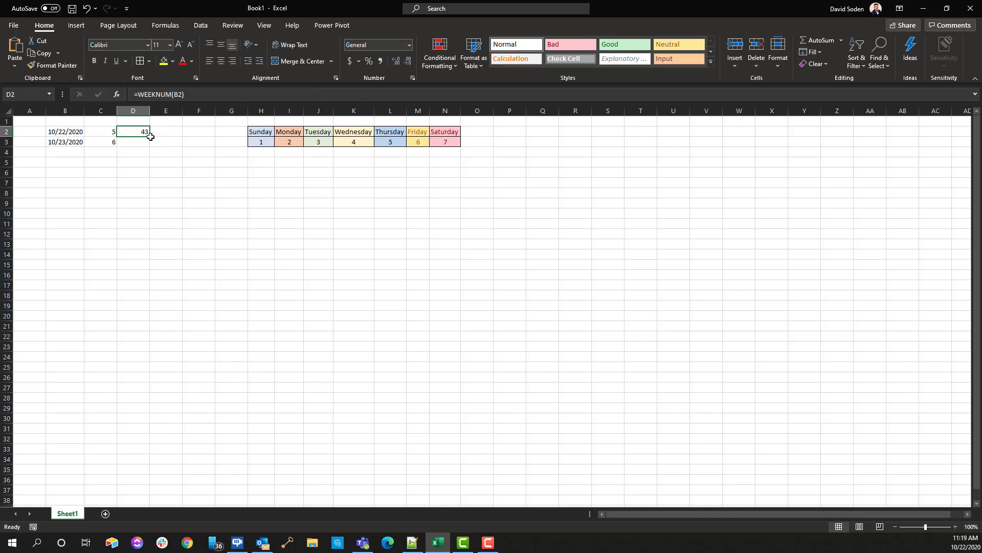
{"action": "left_click_drag", "start_coordinate": [149, 136], "coordinate": [149, 147]}
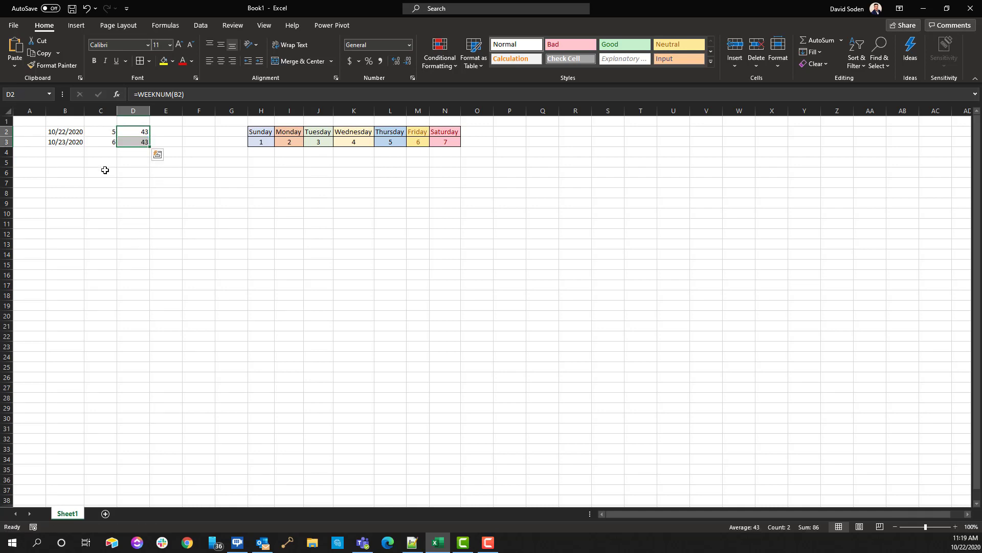
{"action": "left_click", "coordinate": [68, 152]}
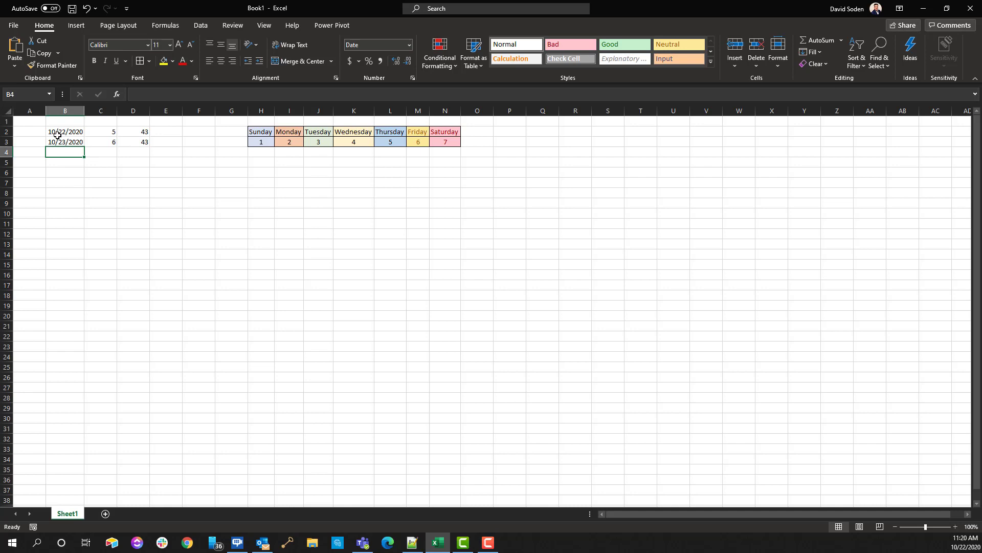
{"action": "left_click", "coordinate": [55, 144]}
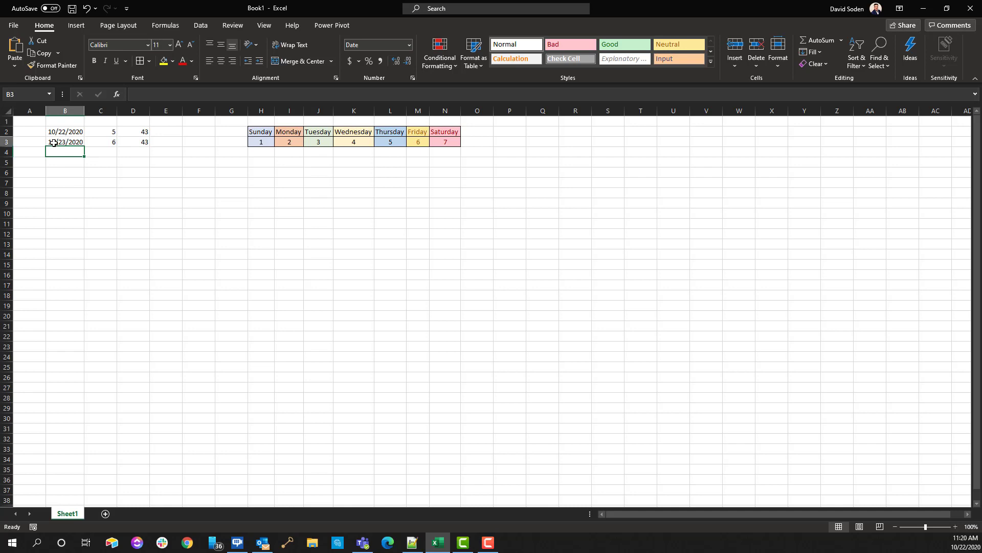
{"action": "left_click_drag", "start_coordinate": [84, 147], "coordinate": [70, 216]}
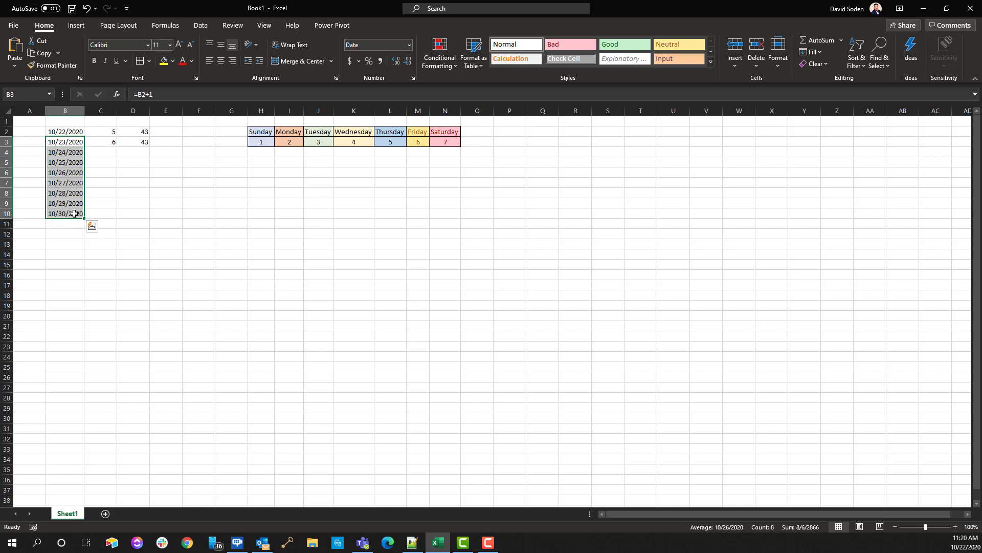
{"action": "left_click", "coordinate": [66, 153]}
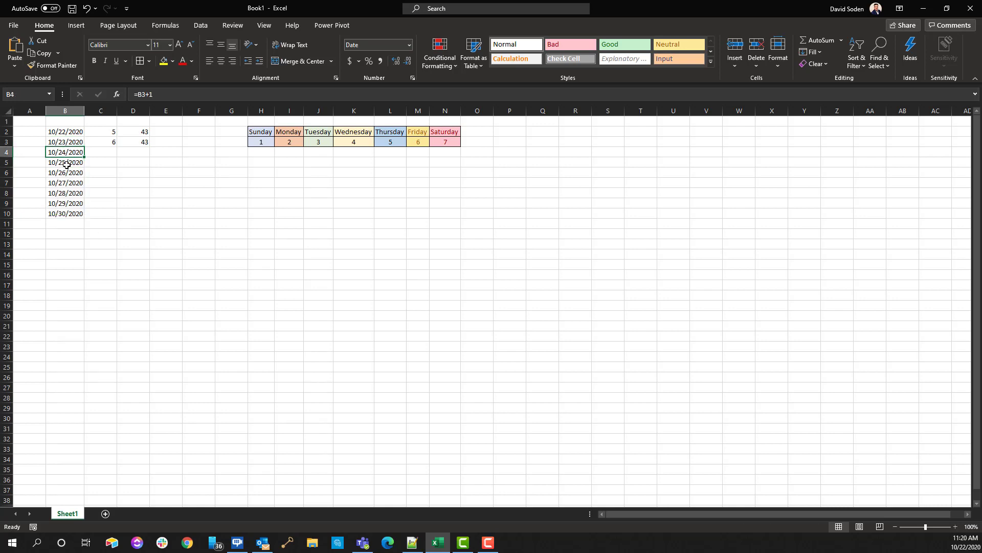
{"action": "left_click", "coordinate": [65, 164]}
{"action": "left_click", "coordinate": [65, 173]}
{"action": "left_click", "coordinate": [70, 184]}
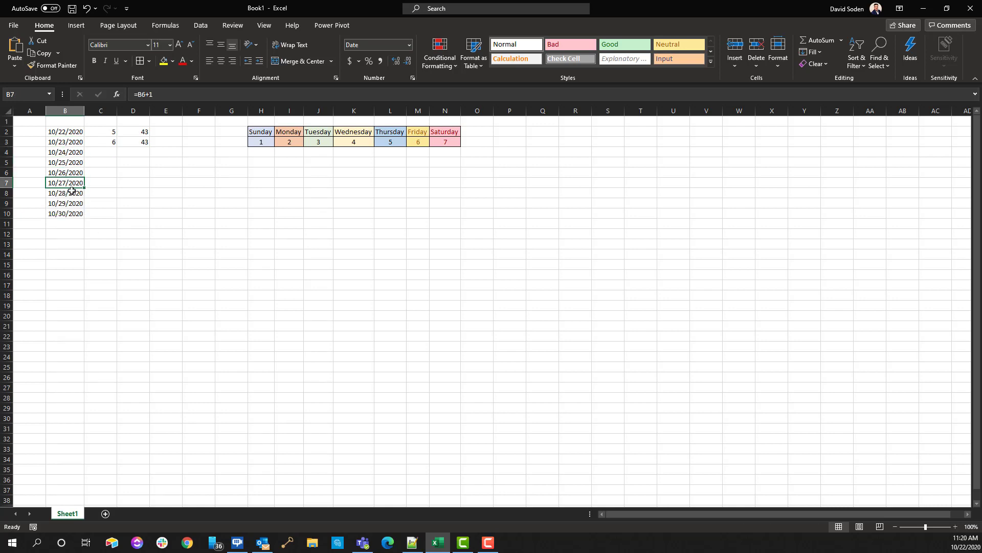
{"action": "left_click", "coordinate": [57, 142]}
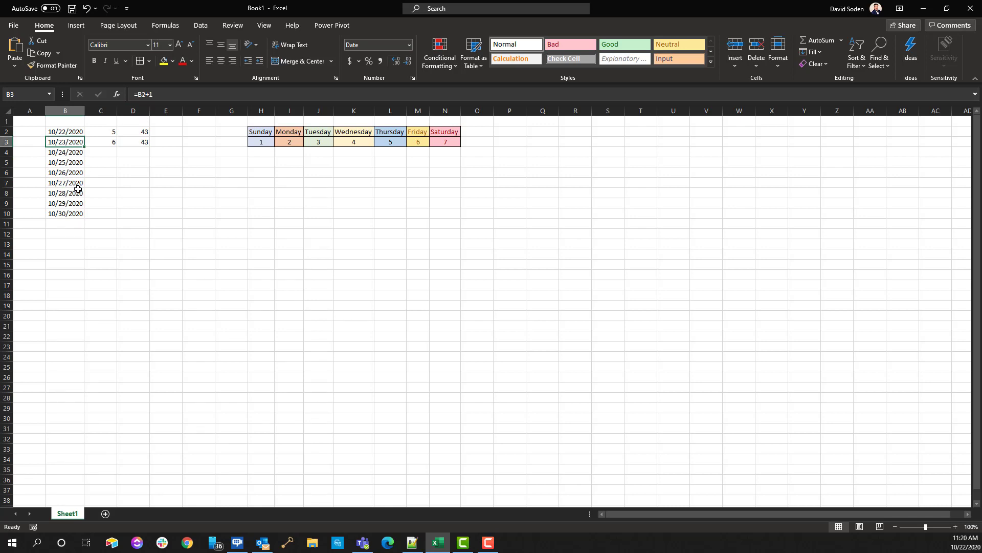
{"action": "left_click", "coordinate": [103, 143]}
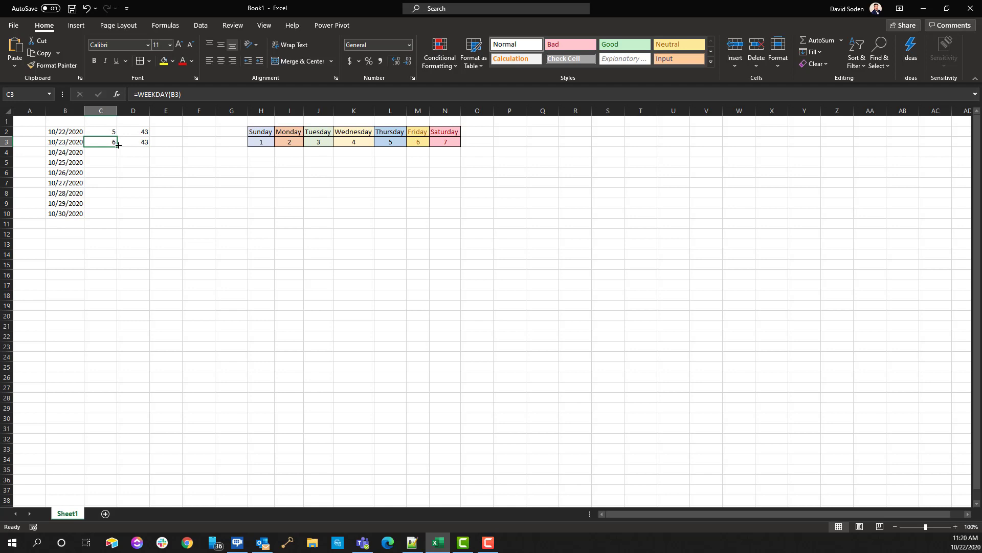
{"action": "left_click_drag", "start_coordinate": [117, 148], "coordinate": [117, 219]}
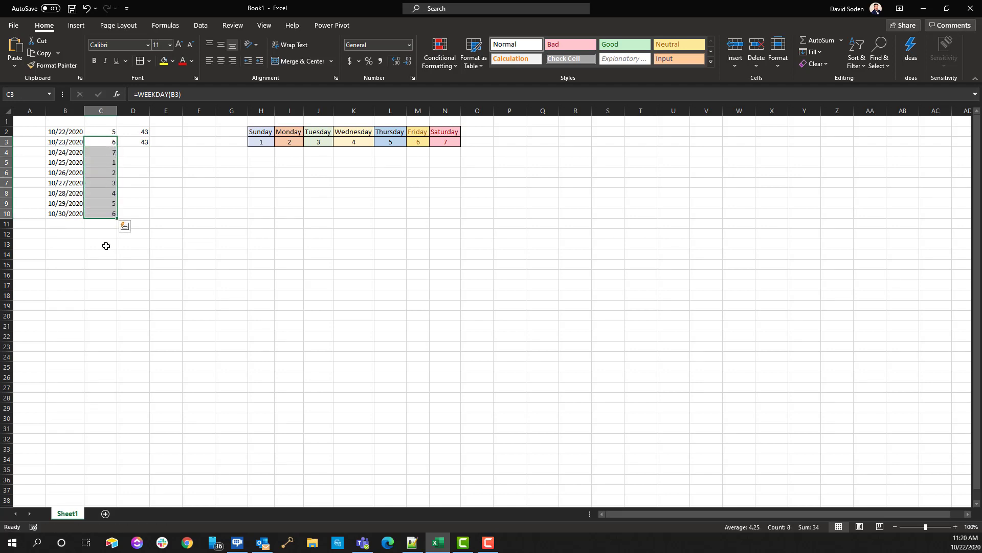
{"action": "left_click", "coordinate": [137, 144]}
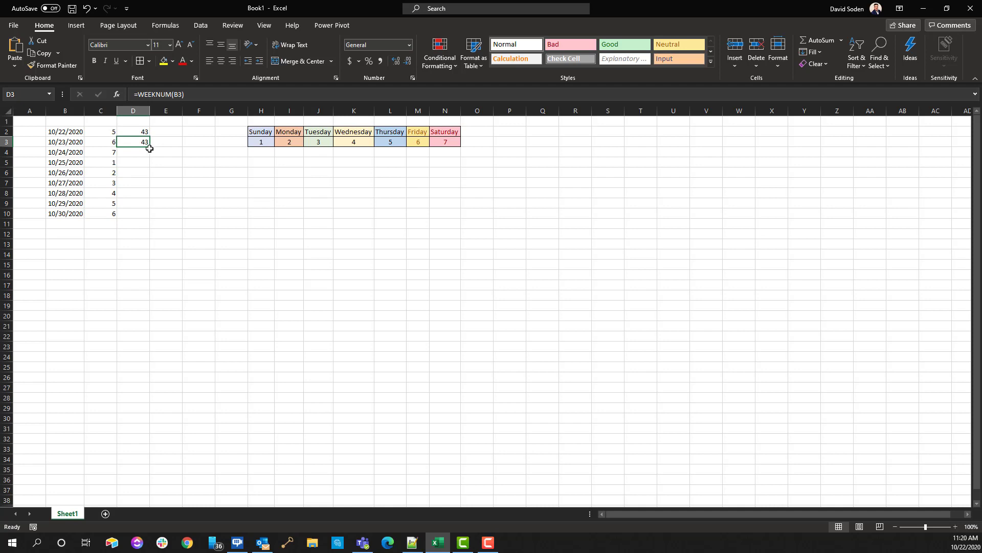
{"action": "left_click_drag", "start_coordinate": [149, 147], "coordinate": [144, 218]}
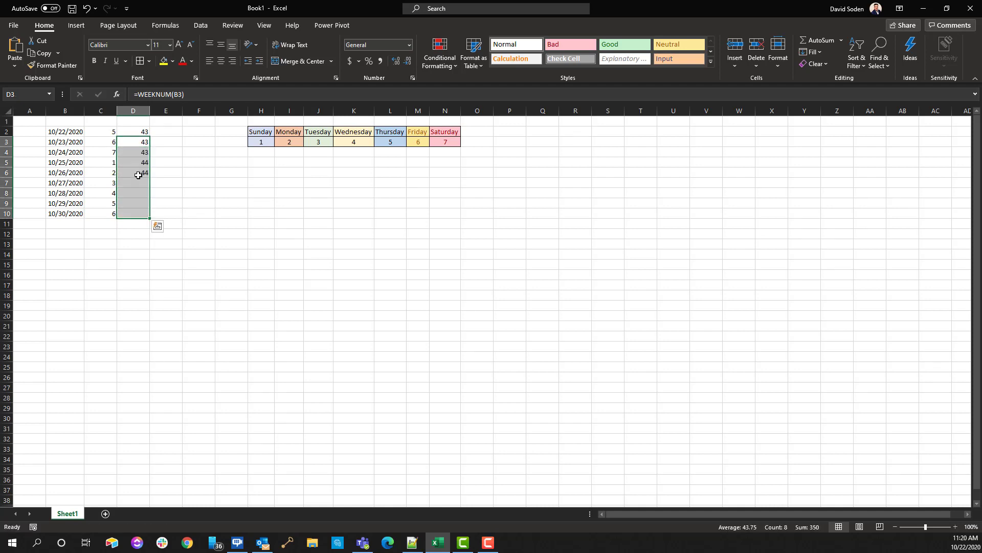
{"action": "left_click", "coordinate": [103, 163]}
{"action": "left_click", "coordinate": [146, 164]}
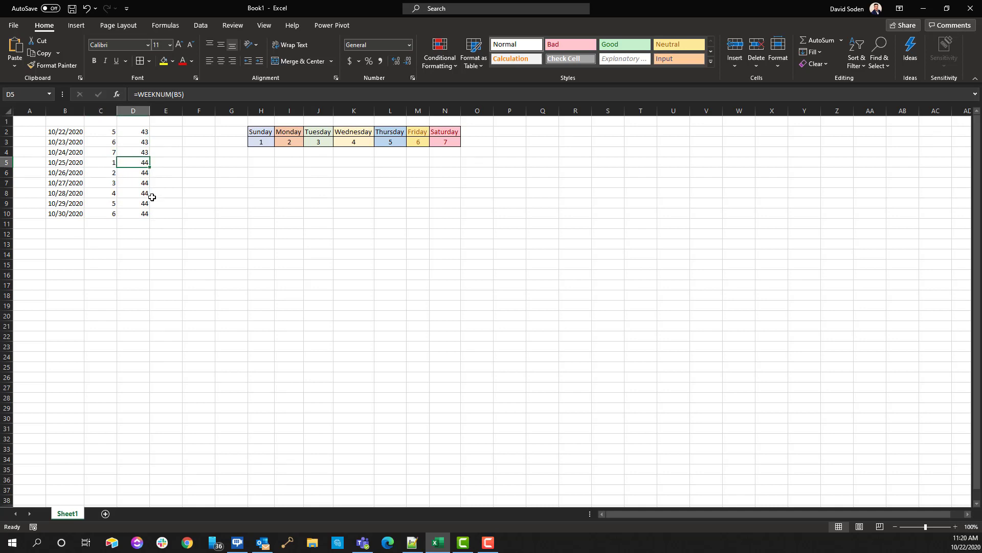
{"action": "left_click", "coordinate": [53, 152]}
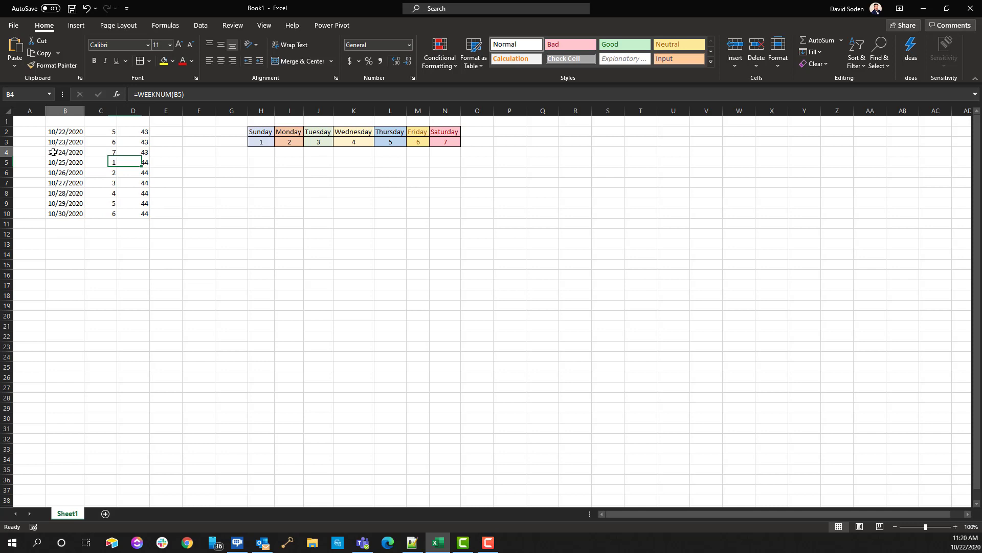
{"action": "left_click_drag", "start_coordinate": [53, 152], "coordinate": [136, 227]}
Clear the old daily date block and enter =B2+7 in B4 for 10/29/2020
{"action": "key", "text": "Delete"}
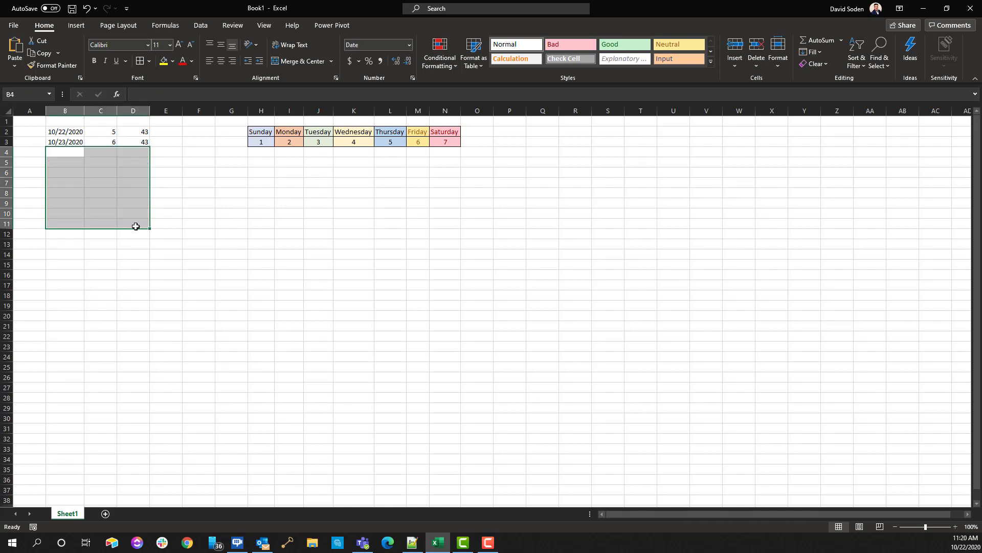
{"action": "left_click", "coordinate": [227, 220]}
{"action": "left_click", "coordinate": [75, 155]}
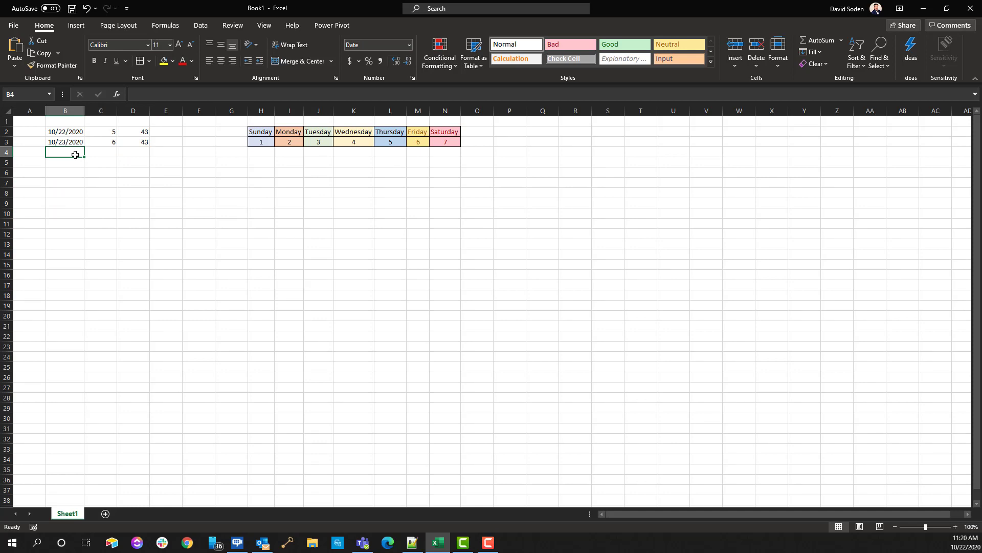
{"action": "left_click", "coordinate": [59, 133]}
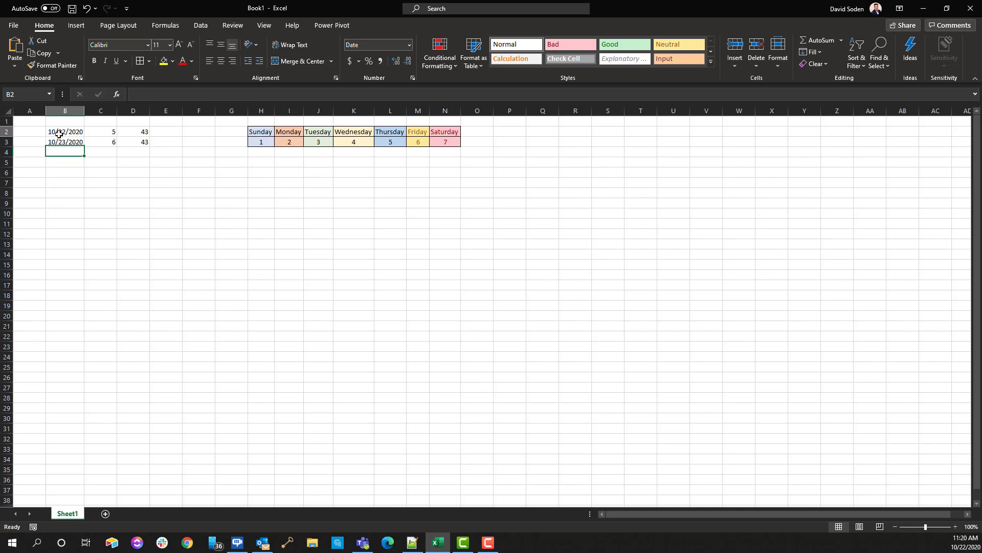
{"action": "left_click", "coordinate": [57, 145]}
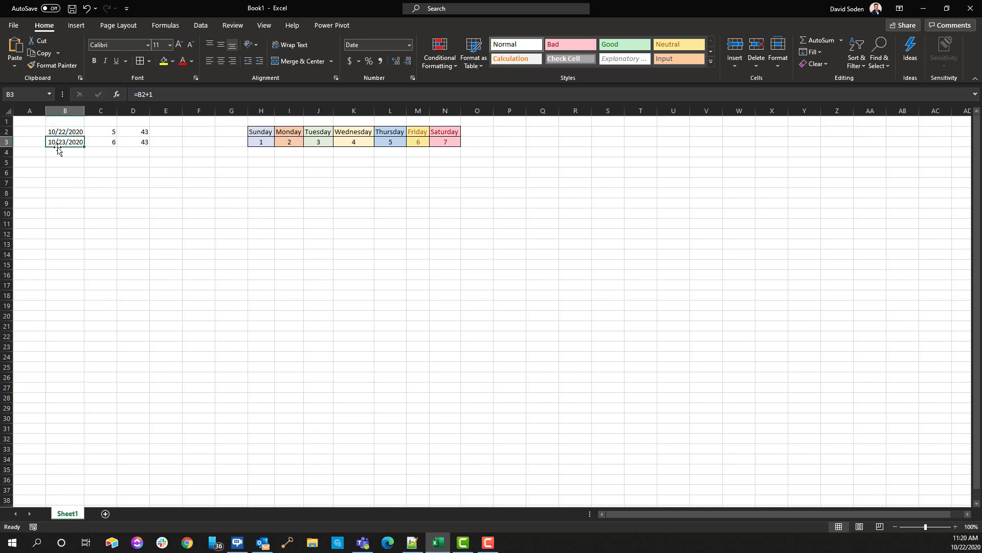
{"action": "left_click", "coordinate": [55, 152]}
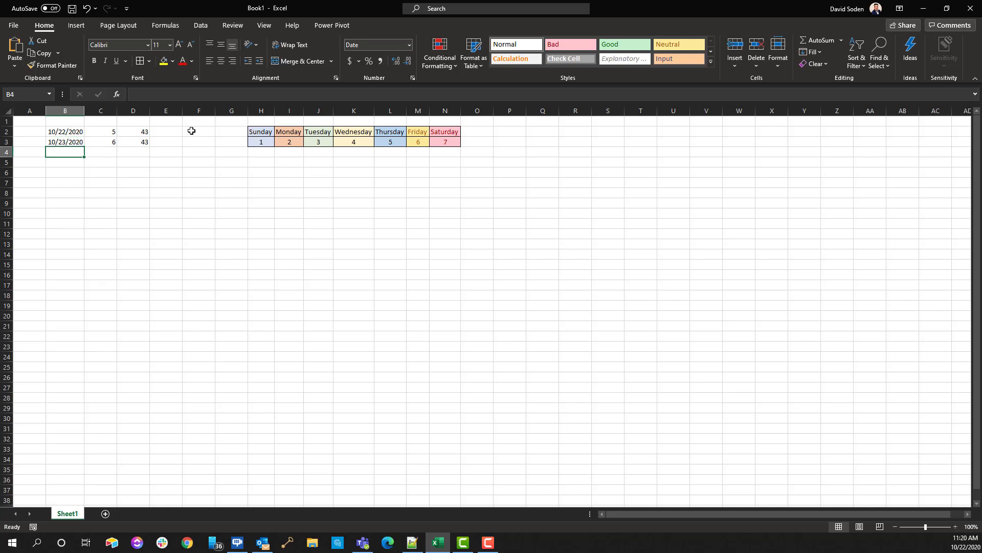
{"action": "left_click", "coordinate": [144, 92]}
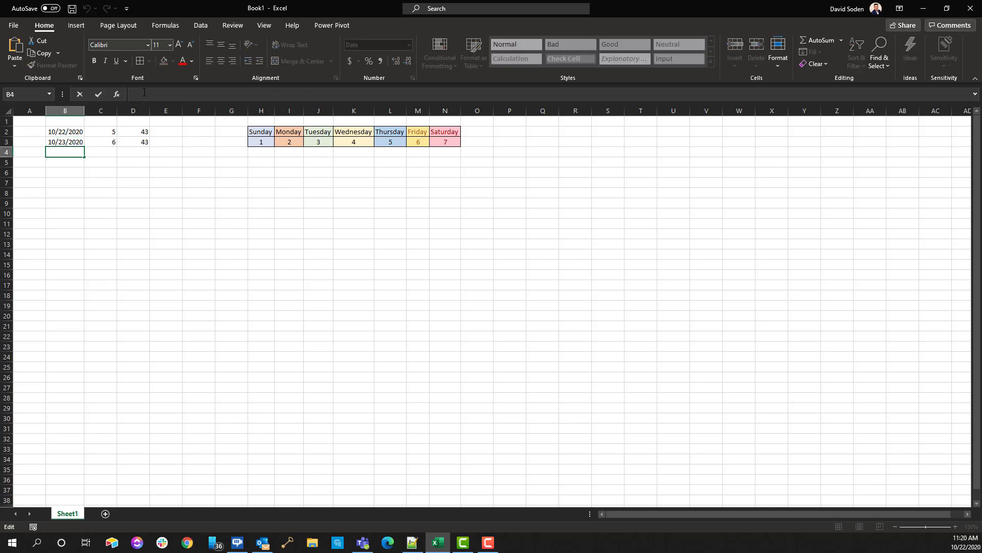
{"action": "type", "text": "="}
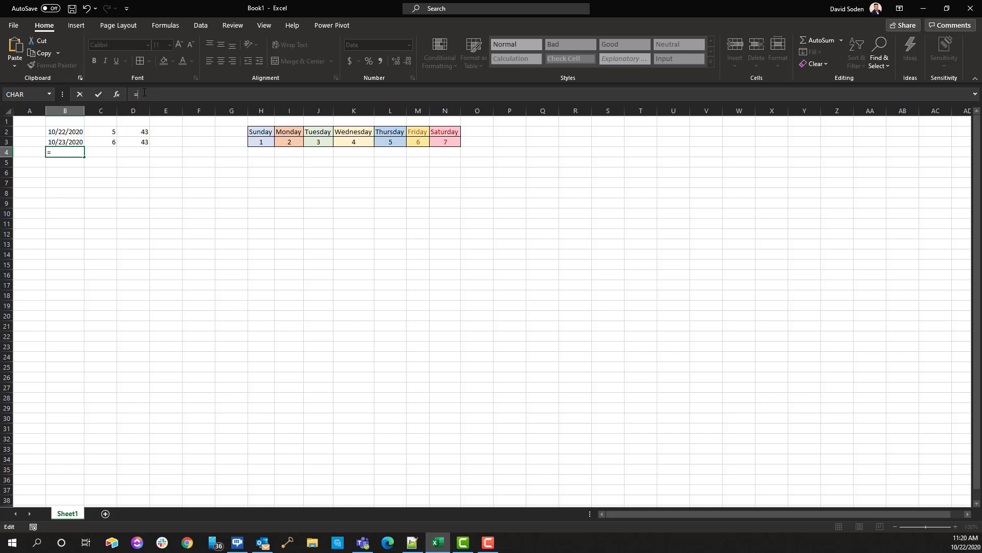
{"action": "type", "text": "b2+7"}
{"action": "key", "text": "Return"}
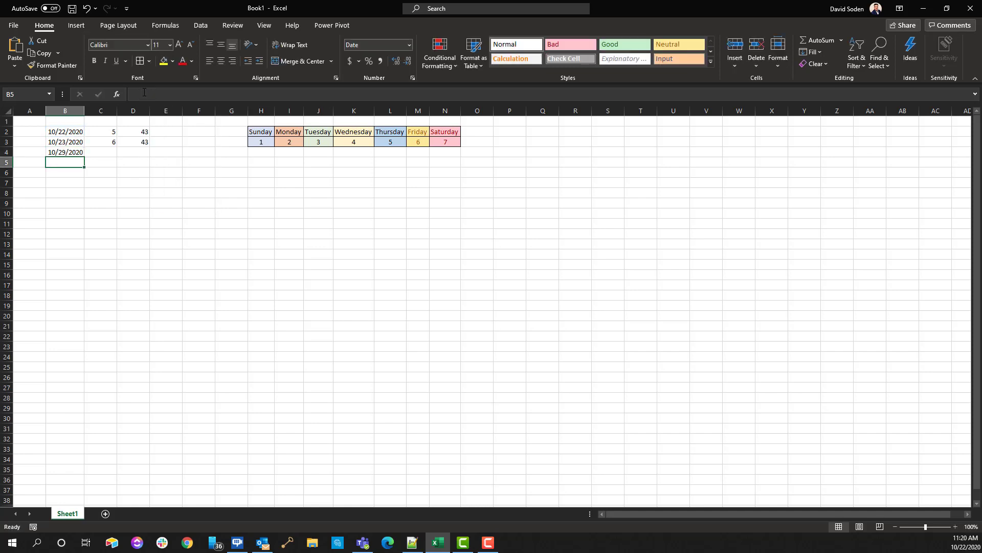
Copy the WEEKDAY and WEEKNUM formulas into C4 and D4, showing 5 and 44
{"action": "left_click", "coordinate": [104, 143]}
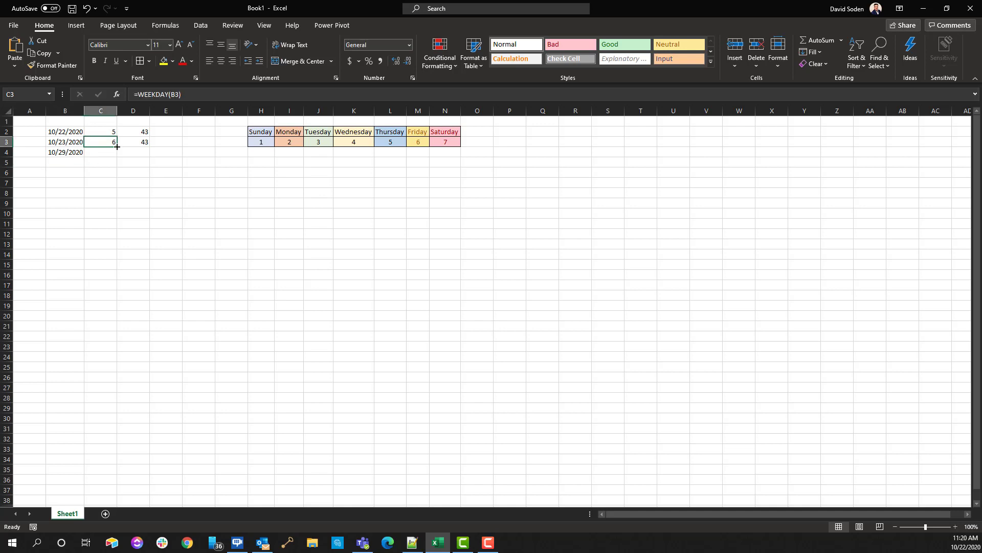
{"action": "mouse_move", "coordinate": [116, 145]}
{"action": "left_mouse_down"}
{"action": "mouse_move", "coordinate": [116, 154]}
{"action": "mouse_move", "coordinate": [115, 136]}
{"action": "mouse_move", "coordinate": [117, 155]}
{"action": "left_mouse_up"}
{"action": "left_click", "coordinate": [105, 170]}
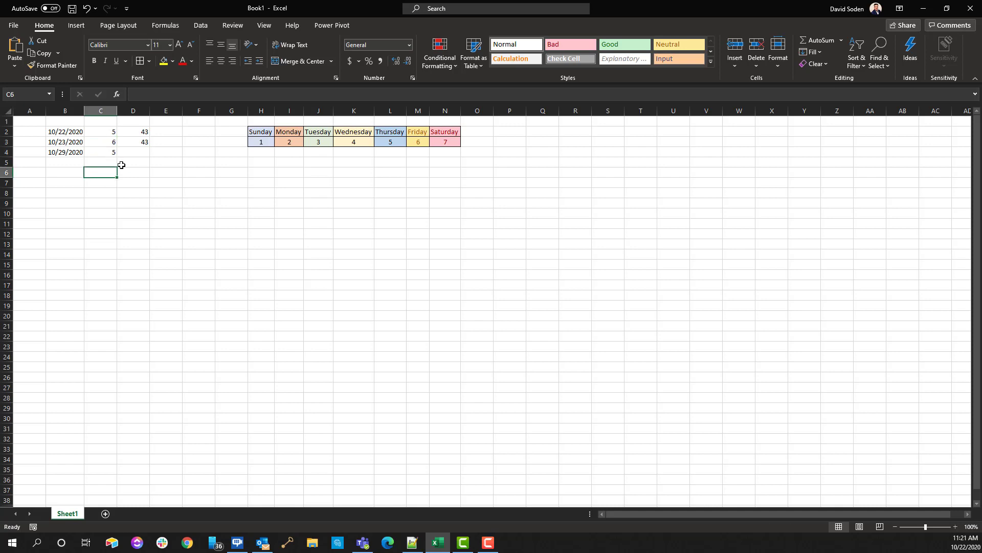
{"action": "left_click", "coordinate": [106, 152]}
{"action": "left_click", "coordinate": [142, 140]}
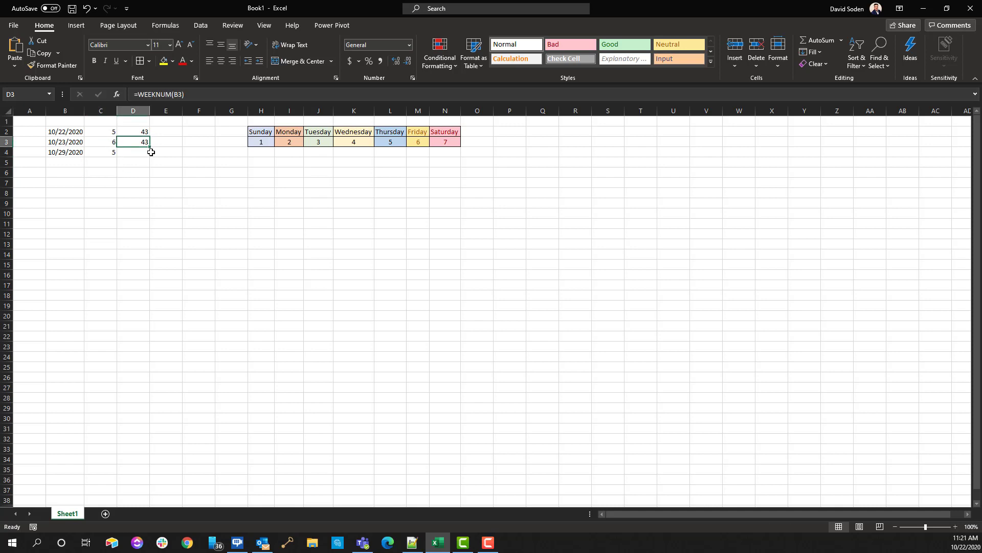
{"action": "left_click_drag", "start_coordinate": [150, 147], "coordinate": [145, 158]}
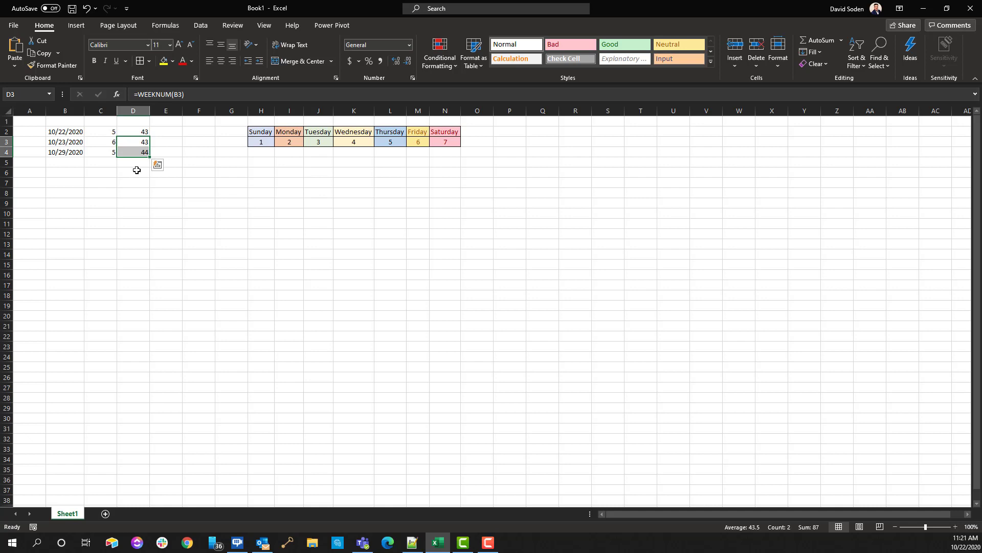
{"action": "left_click", "coordinate": [137, 161]}
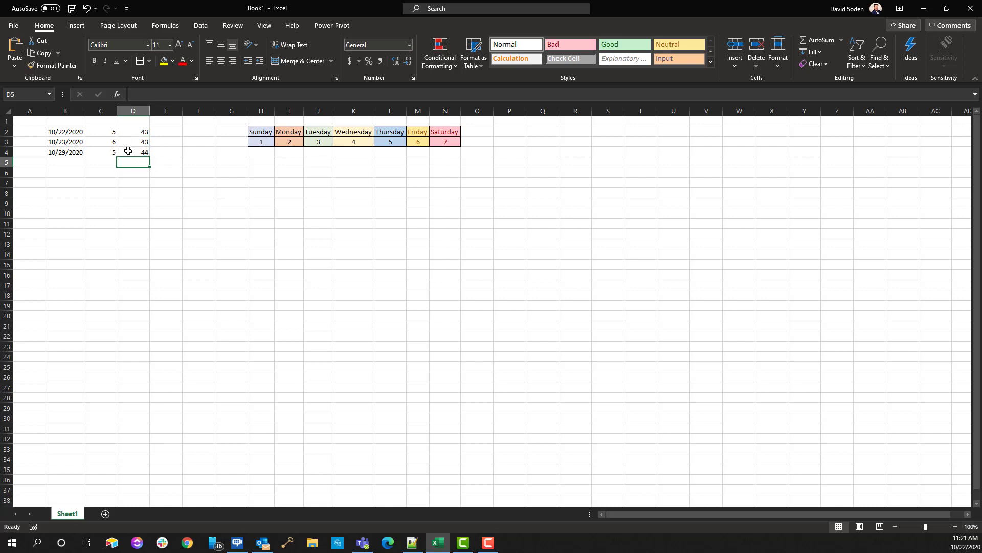
{"action": "left_click", "coordinate": [128, 151]}
{"action": "left_click", "coordinate": [75, 154]}
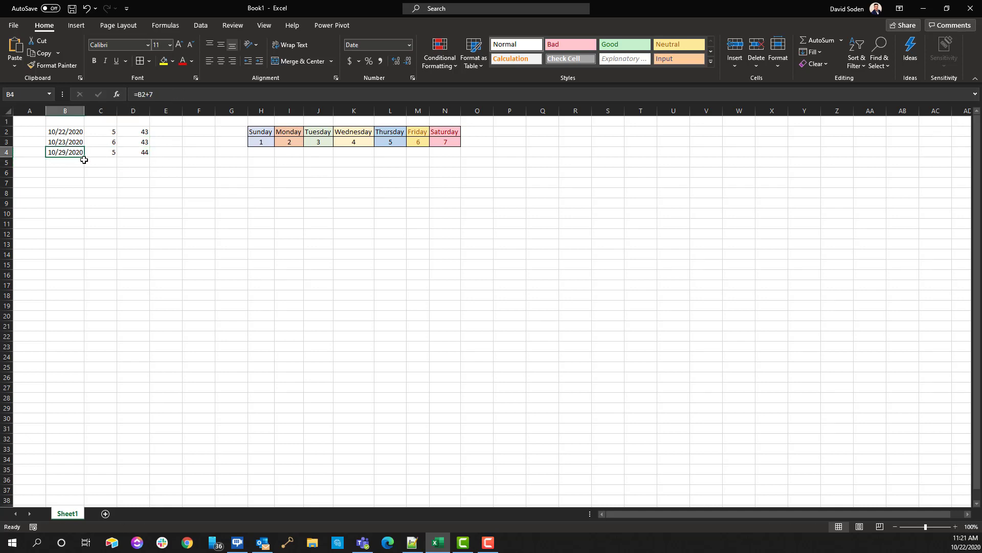
Enter =B3+7 in B5 to show Friday 10/30/2020
{"action": "left_click", "coordinate": [71, 162]}
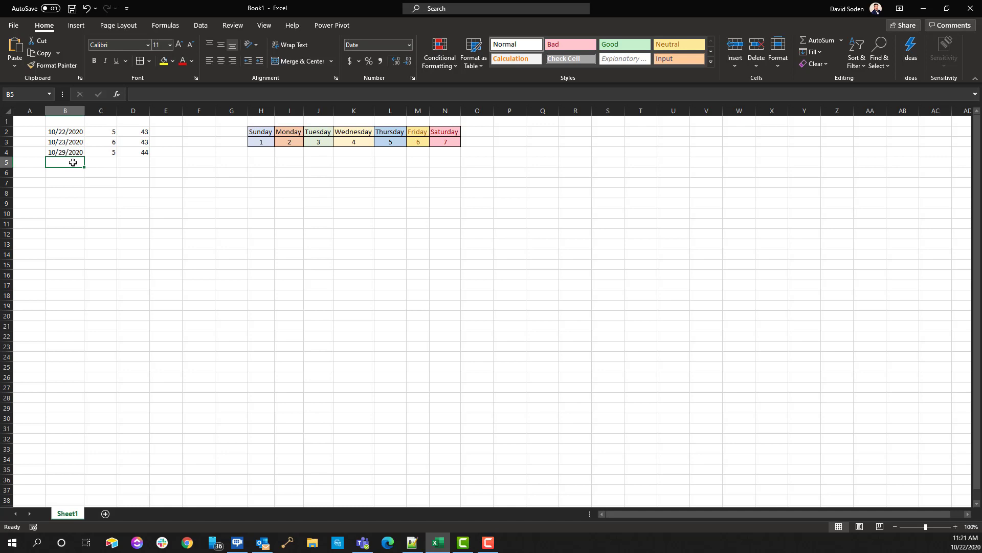
{"action": "type", "text": "="}
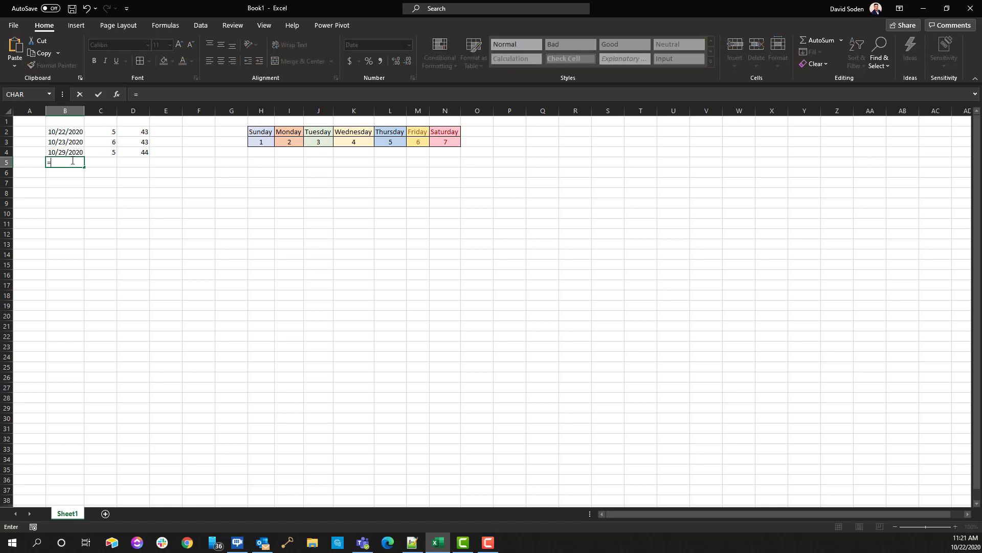
{"action": "left_click", "coordinate": [55, 142]}
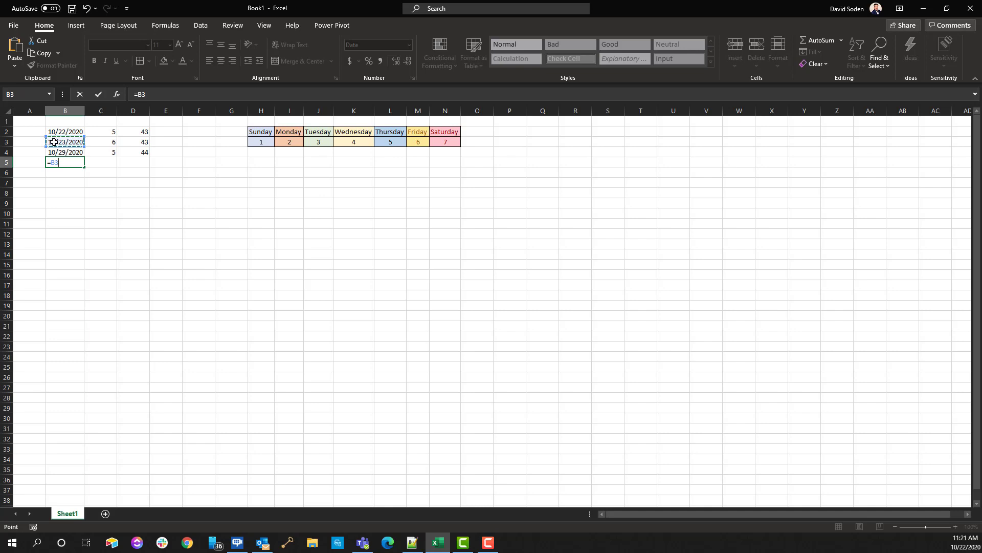
{"action": "type", "text": "+7"}
{"action": "key", "text": "Return"}
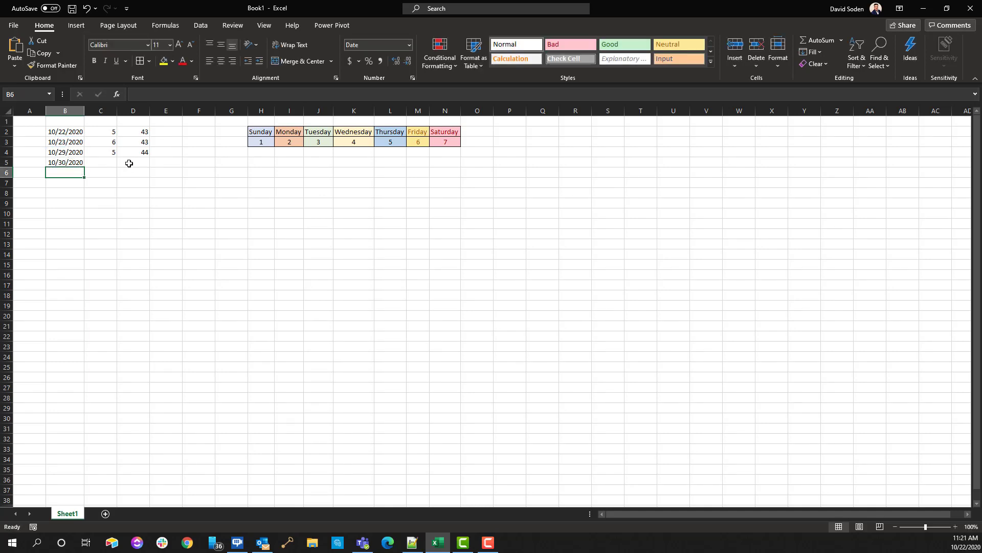
Fill weekday 6 and week number 44 into row 5, then review the B2–B4 formulas
{"action": "left_click", "coordinate": [112, 153]}
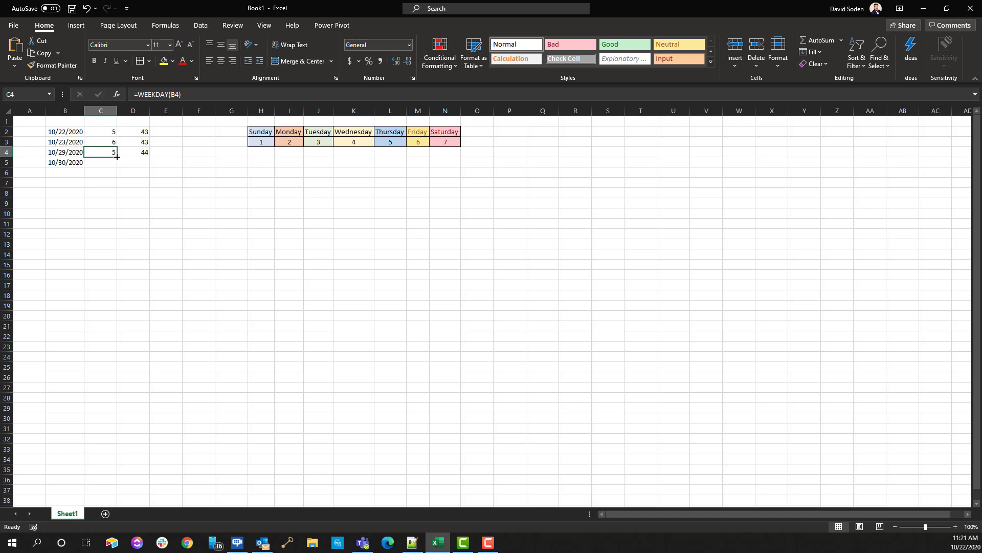
{"action": "left_click_drag", "start_coordinate": [117, 156], "coordinate": [117, 167]}
{"action": "left_click", "coordinate": [100, 161]}
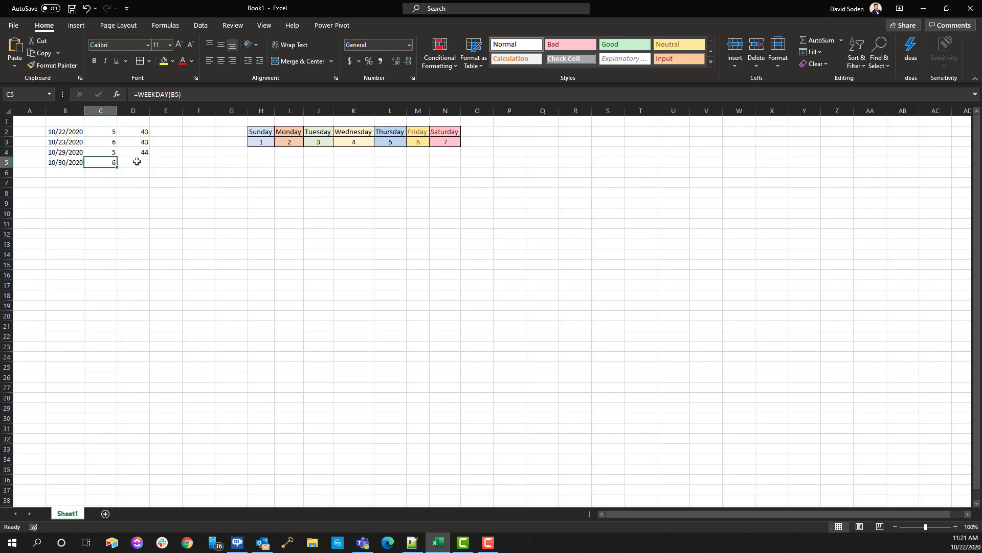
{"action": "left_click", "coordinate": [147, 154]}
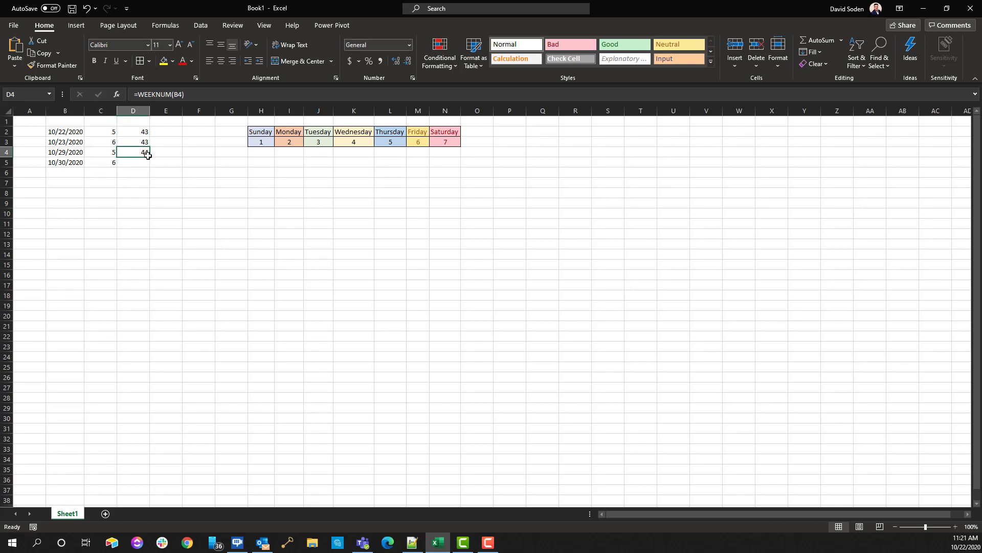
{"action": "left_click_drag", "start_coordinate": [151, 157], "coordinate": [149, 166]}
{"action": "left_click", "coordinate": [136, 191]}
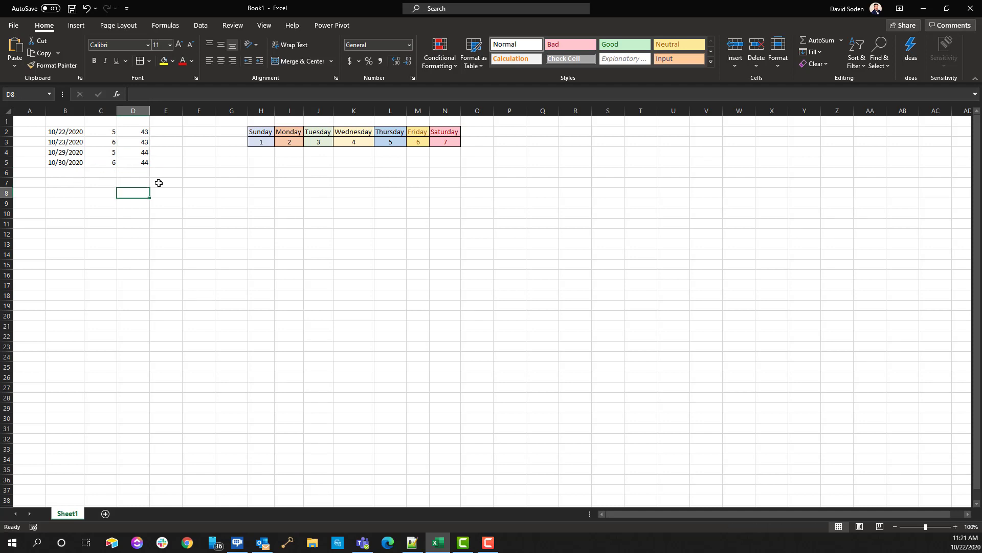
{"action": "left_click", "coordinate": [62, 132]}
{"action": "left_click", "coordinate": [60, 142]}
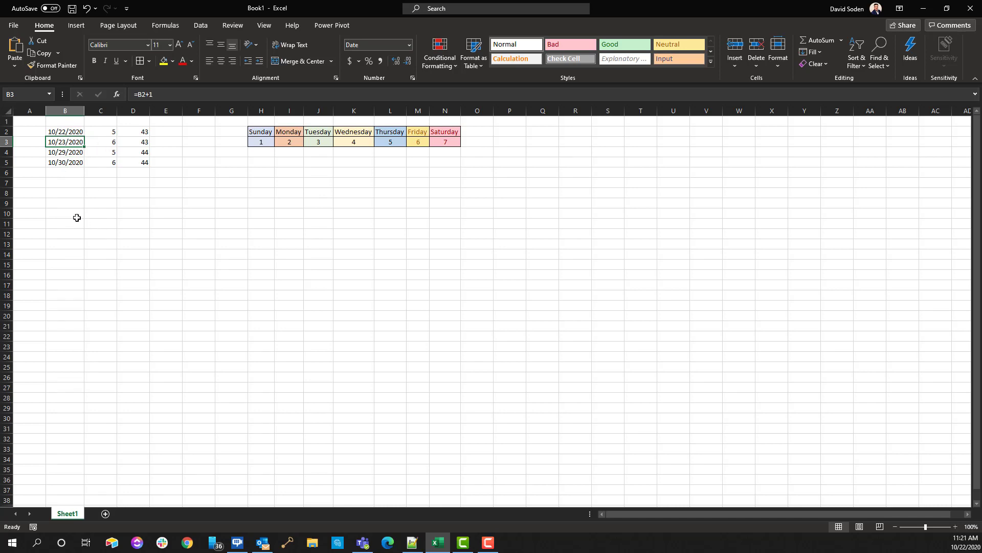
{"action": "left_click", "coordinate": [59, 153]}
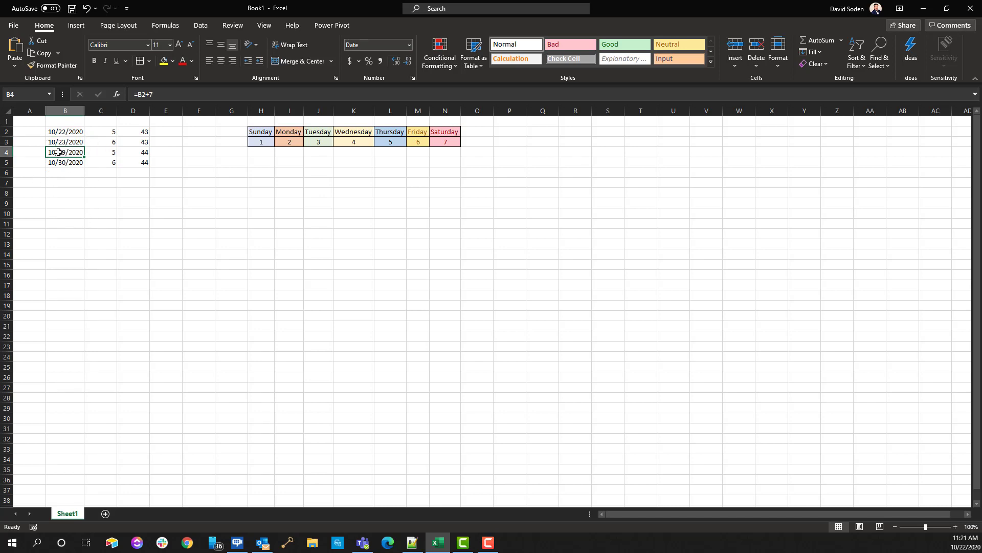
Select B4:B5 and compare the TODAY formula in B2 with the +1 formula in B3
{"action": "left_click", "coordinate": [87, 221]}
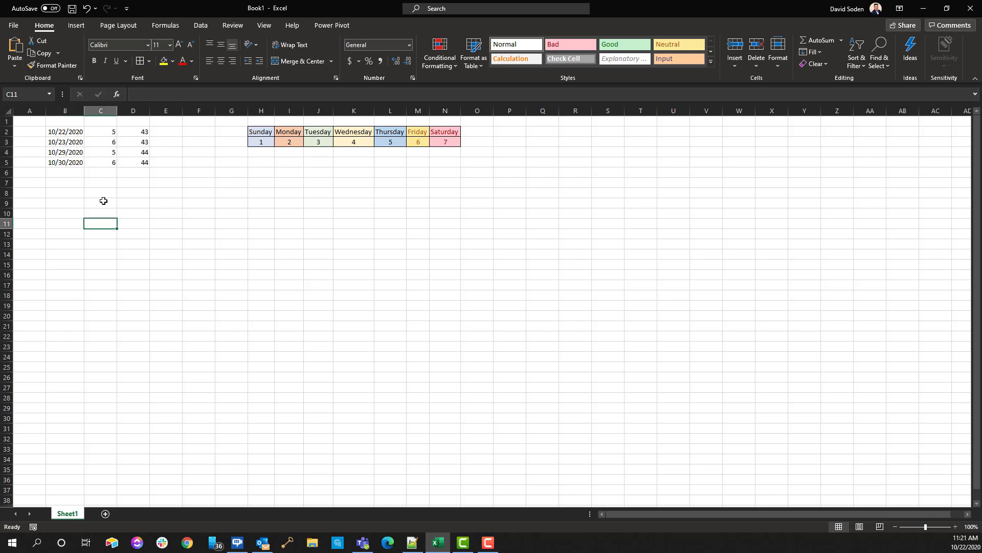
{"action": "left_click", "coordinate": [59, 153]}
{"action": "left_click", "coordinate": [78, 166]}
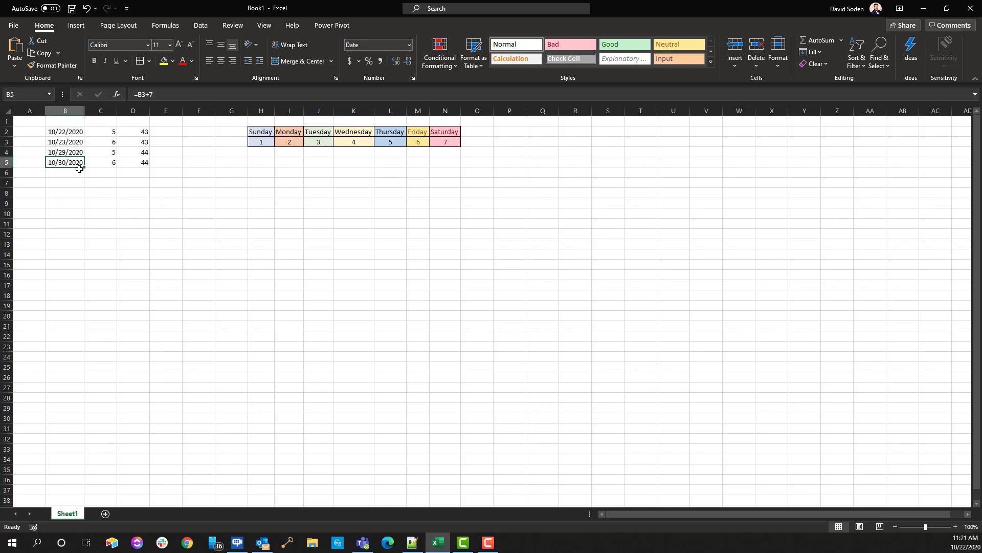
{"action": "left_click_drag", "start_coordinate": [55, 152], "coordinate": [72, 164]}
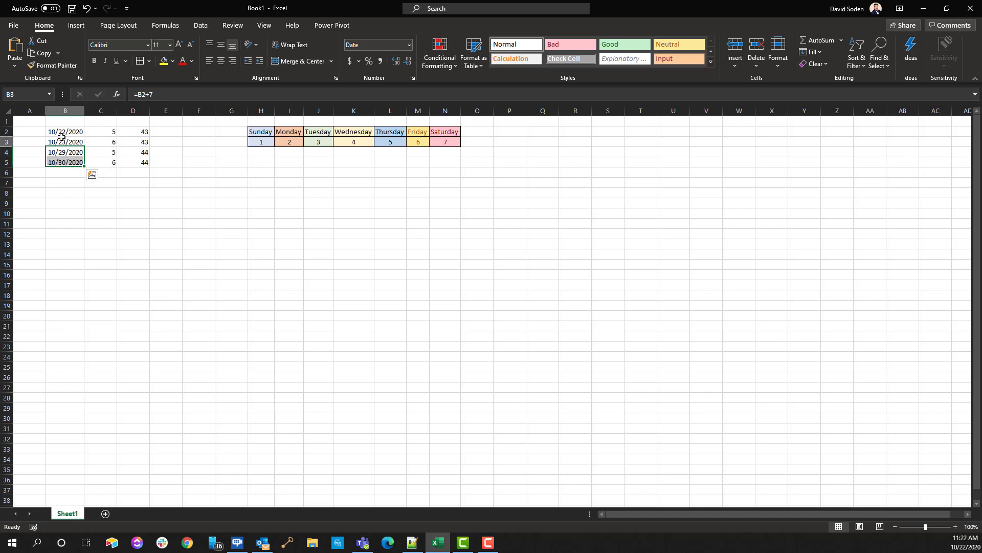
{"action": "left_click", "coordinate": [62, 142]}
{"action": "left_click", "coordinate": [60, 132]}
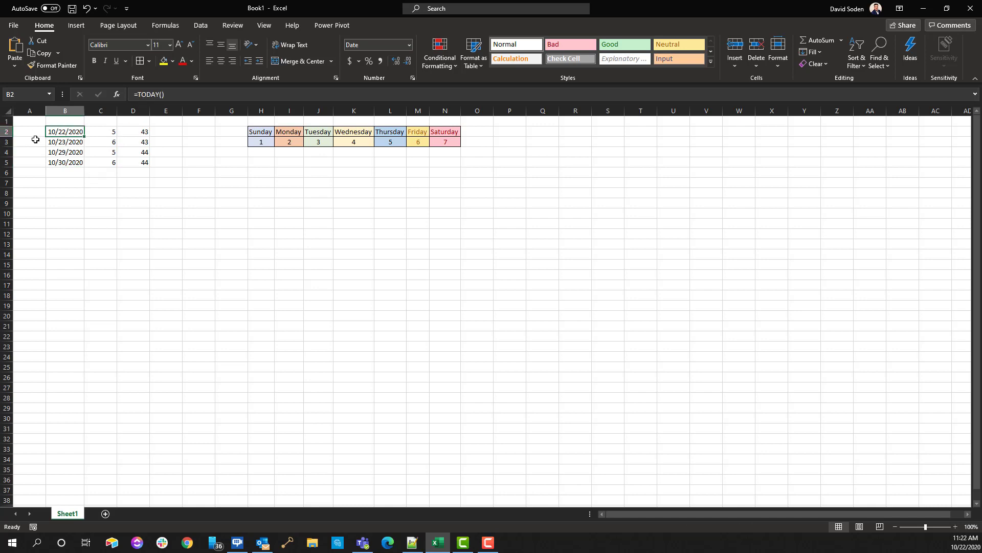
{"action": "left_click", "coordinate": [62, 143]}
{"action": "left_click", "coordinate": [61, 132]}
{"action": "left_click", "coordinate": [62, 138]}
{"action": "left_click", "coordinate": [61, 132]}
Reselect the B4:B5 Thursday/Friday pair as the fill pattern
{"action": "left_click_drag", "start_coordinate": [64, 152], "coordinate": [68, 169]}
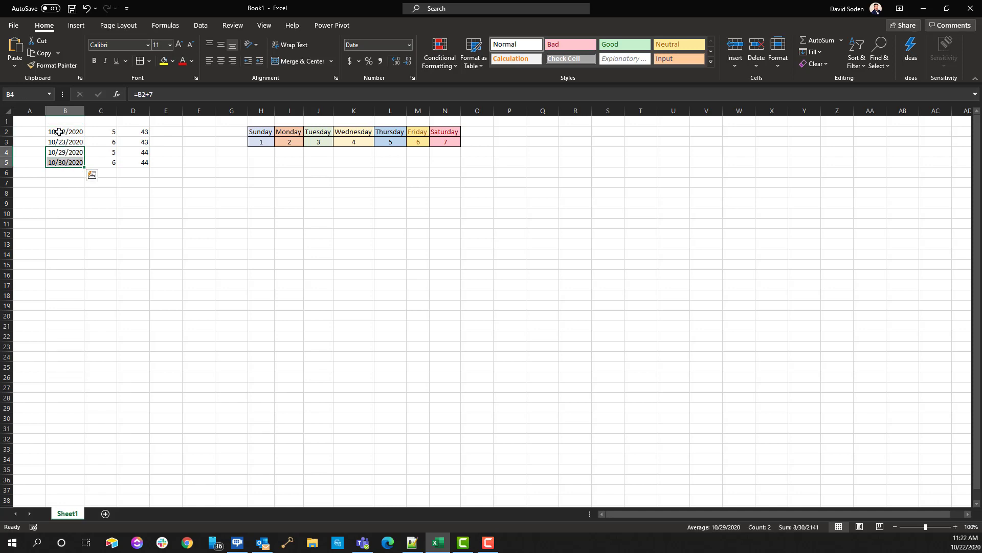
{"action": "left_click_drag", "start_coordinate": [56, 132], "coordinate": [57, 137]}
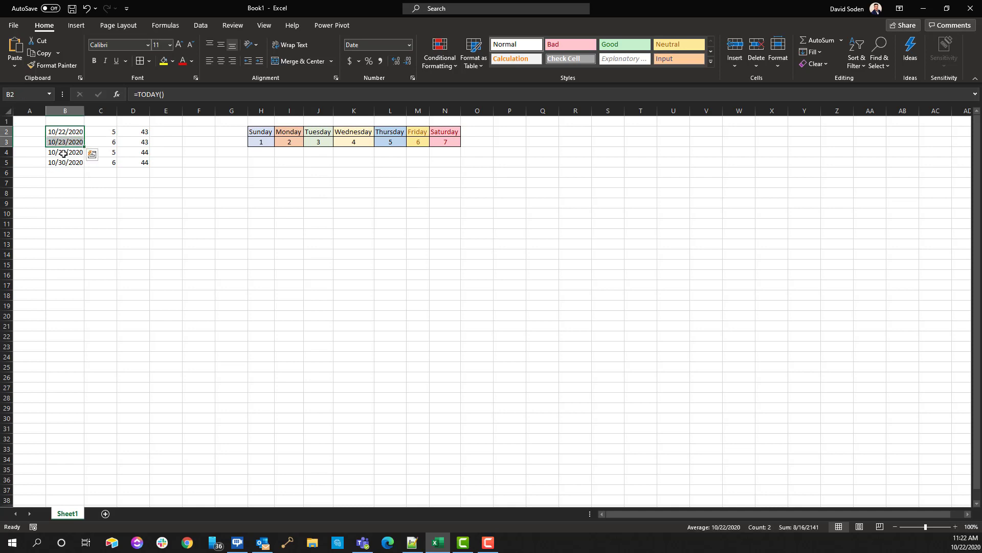
{"action": "left_click_drag", "start_coordinate": [63, 154], "coordinate": [63, 162]}
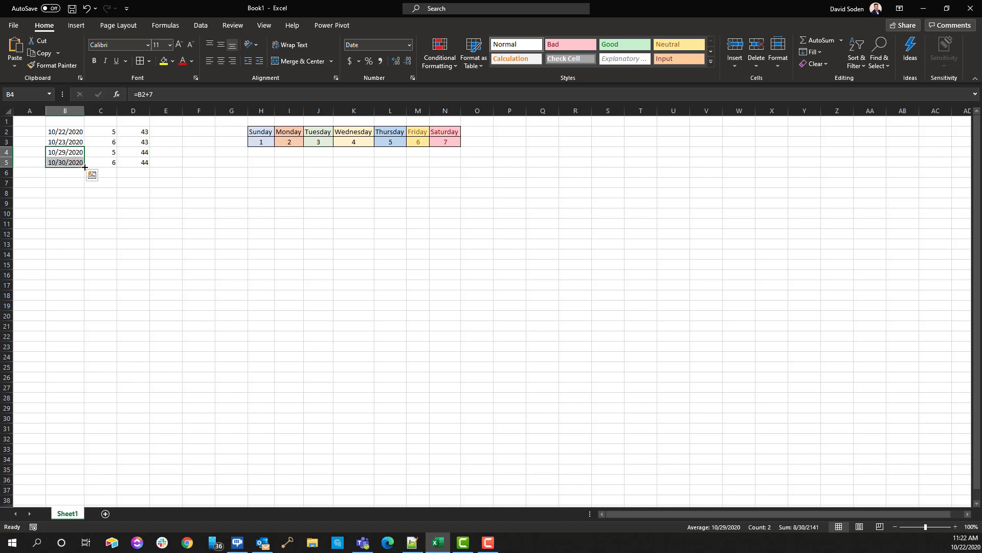
AutoFill weekly dates and weekday numbers down, removing the extra 12/24/2020 in row 20
{"action": "left_click_drag", "start_coordinate": [85, 167], "coordinate": [76, 318]}
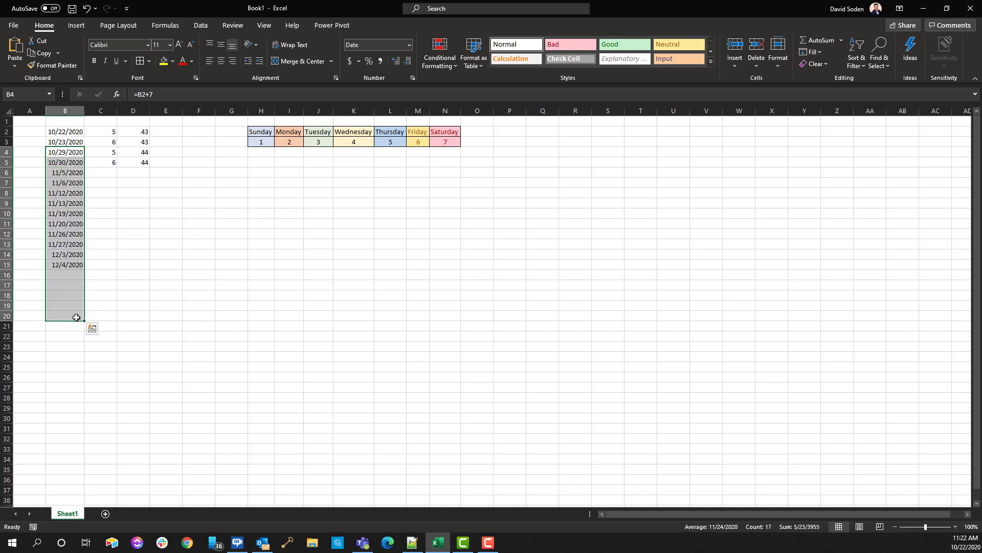
{"action": "left_click", "coordinate": [118, 166]}
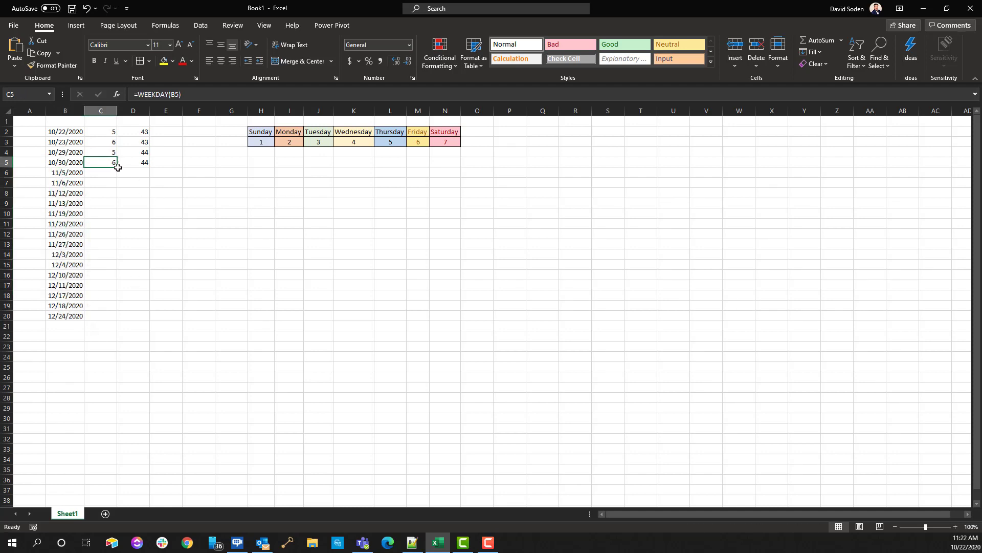
{"action": "left_click_drag", "start_coordinate": [118, 167], "coordinate": [116, 325]}
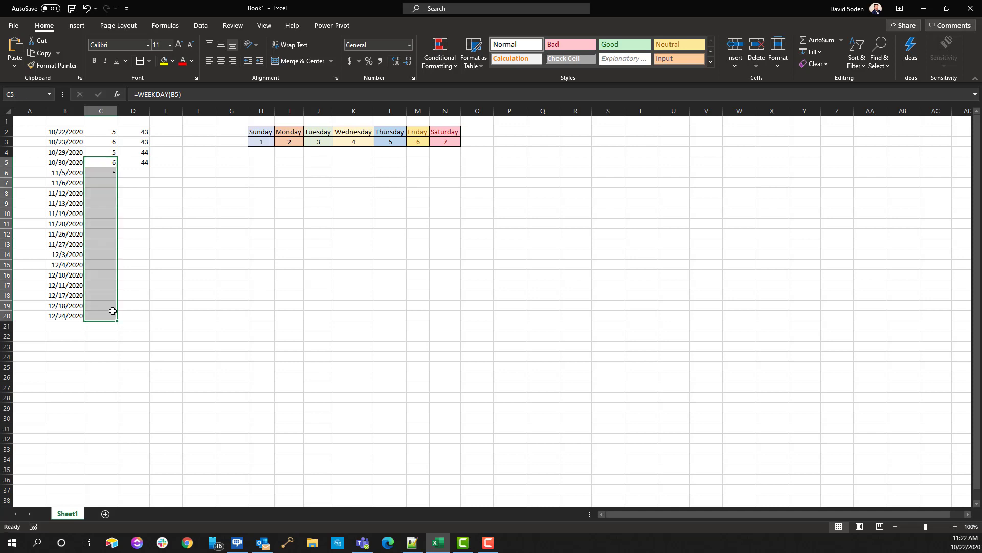
{"action": "left_click", "coordinate": [56, 318]}
{"action": "key", "text": "Delete"}
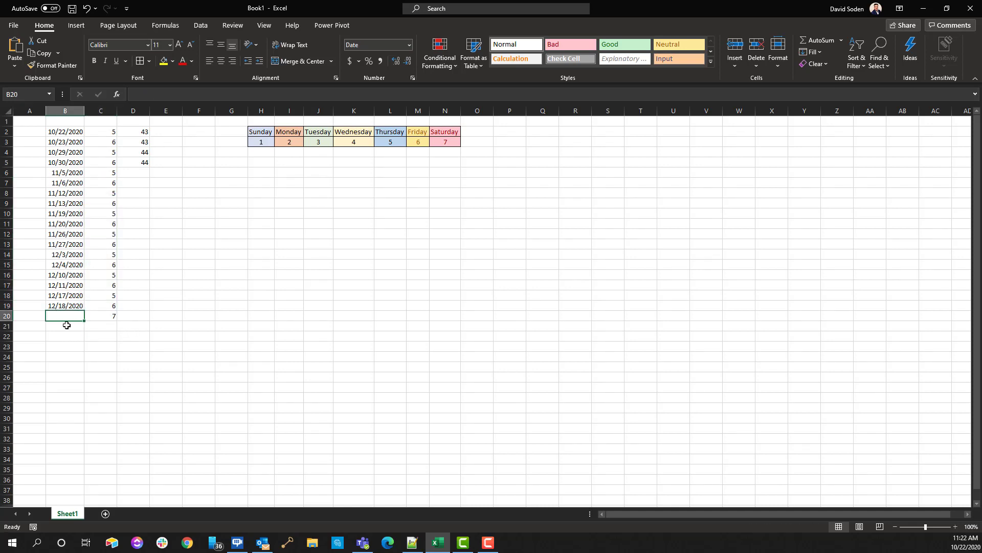
{"action": "key", "text": "Right"}
{"action": "key", "text": "Delete"}
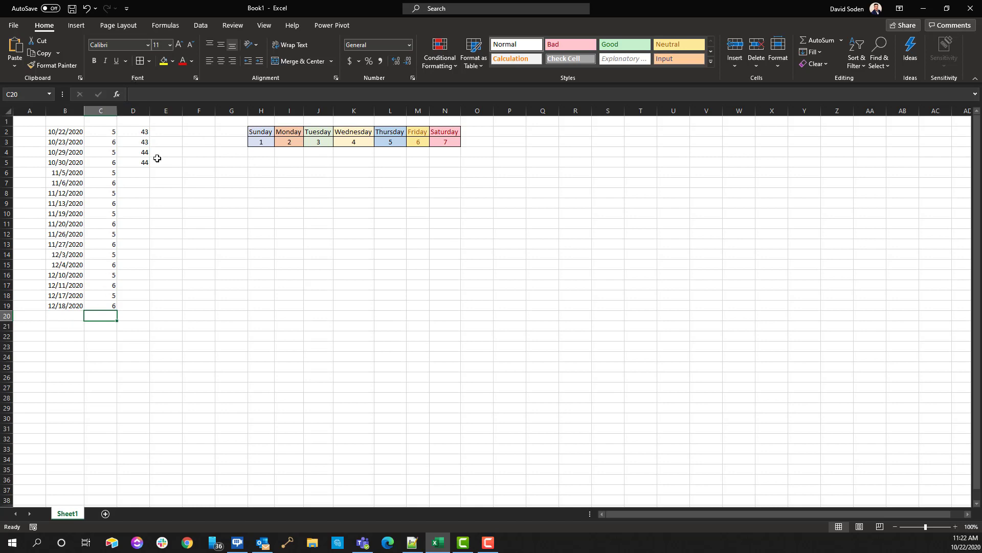
Fill the WEEKNUM formula from D4:D5 down through D19
{"action": "left_click", "coordinate": [141, 164]}
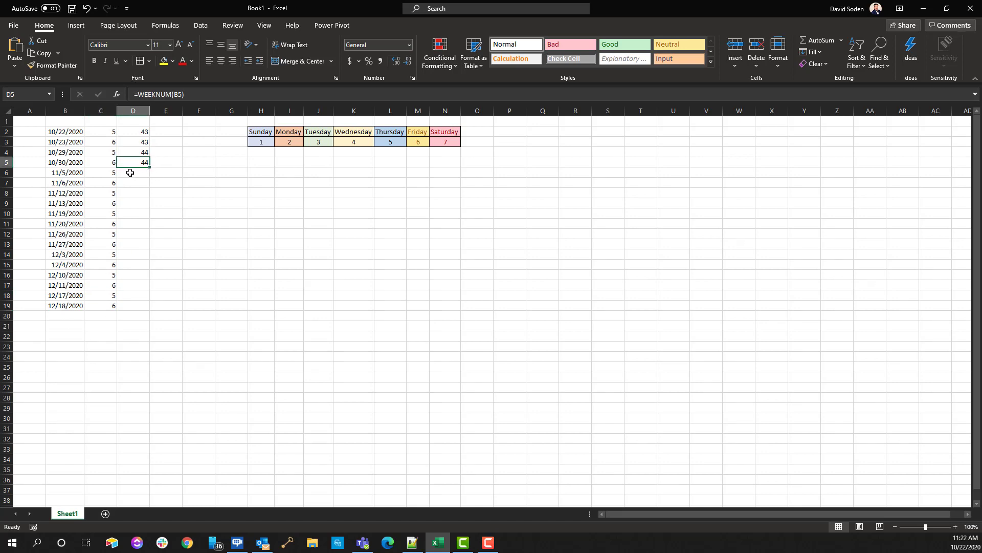
{"action": "left_click_drag", "start_coordinate": [130, 173], "coordinate": [132, 180]}
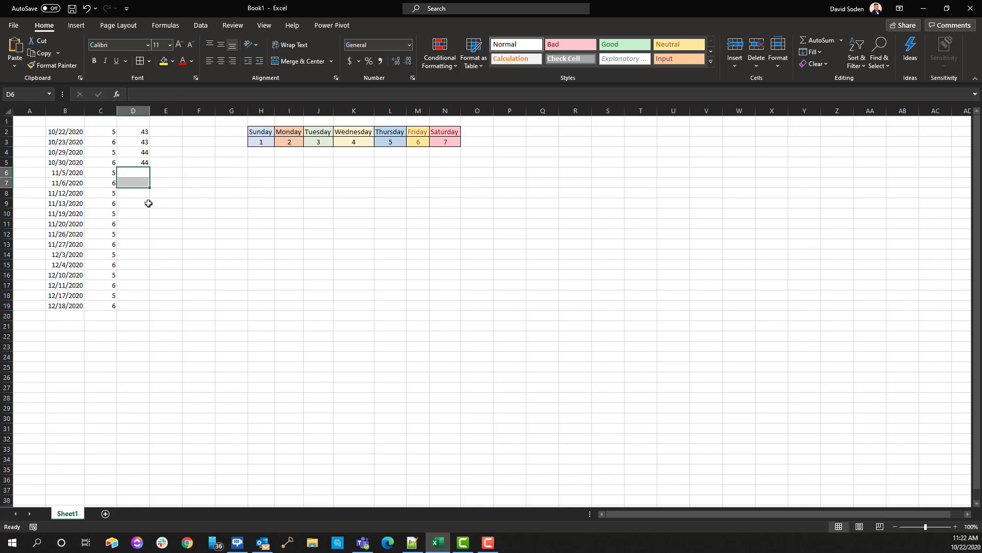
{"action": "left_click", "coordinate": [145, 150]}
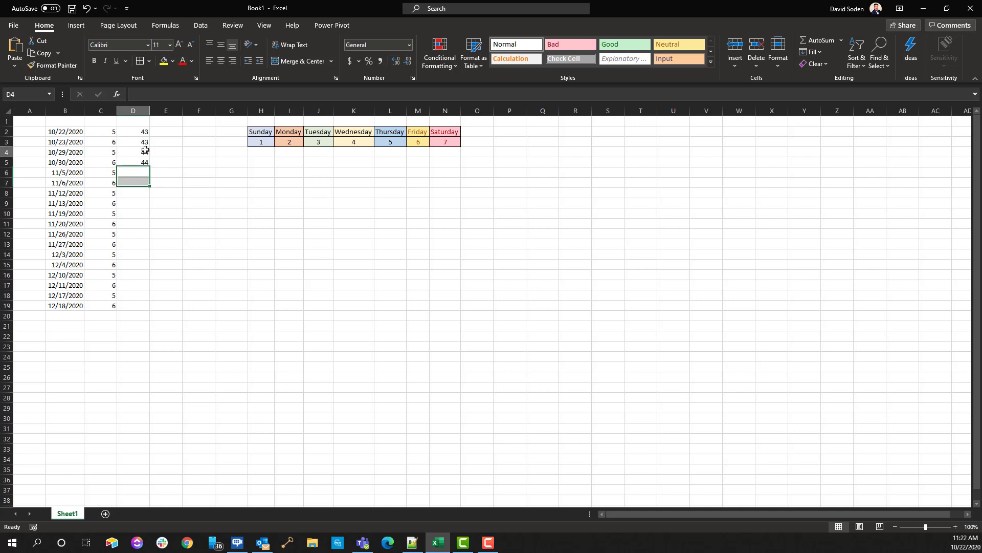
{"action": "left_click", "coordinate": [147, 162]}
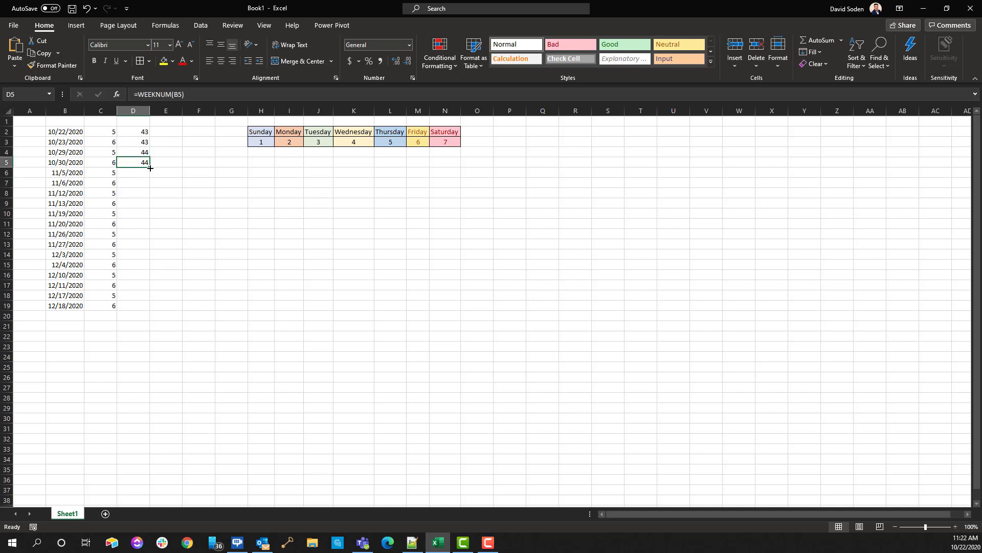
{"action": "left_click_drag", "start_coordinate": [150, 168], "coordinate": [148, 312]}
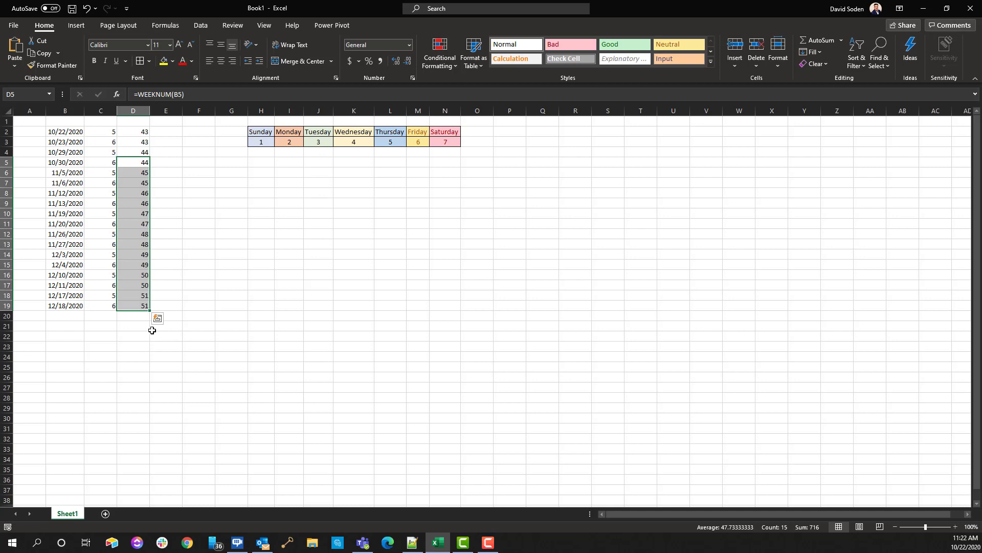
Spot-check the week numbers in D7 through D19
{"action": "left_click", "coordinate": [131, 184]}
{"action": "left_click", "coordinate": [130, 190]}
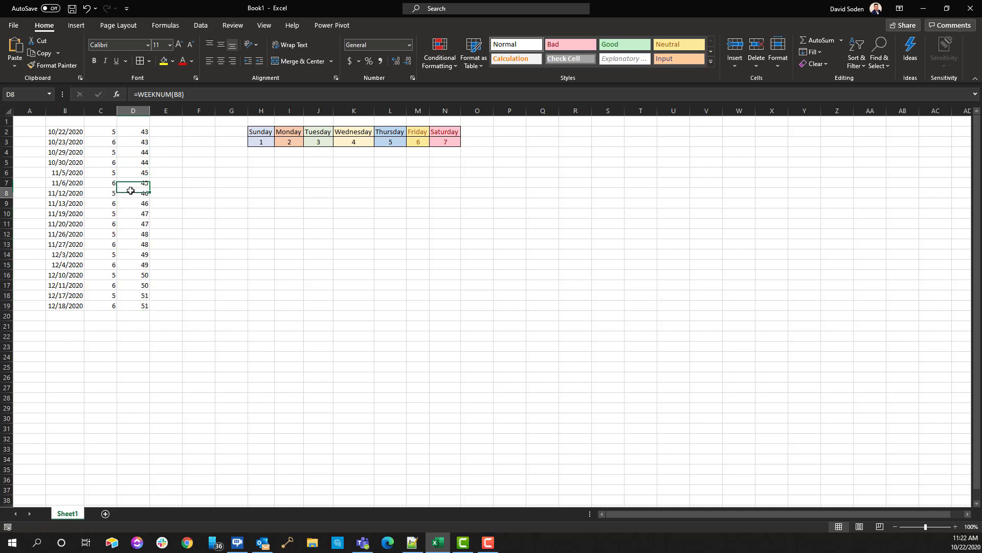
{"action": "left_click", "coordinate": [132, 212]}
{"action": "left_click", "coordinate": [132, 233]}
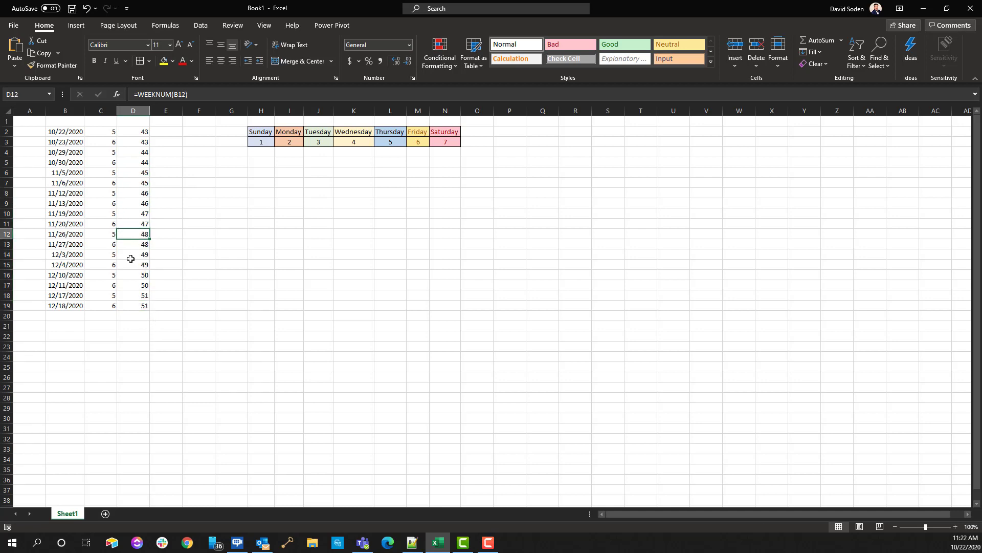
{"action": "left_click", "coordinate": [132, 254]}
{"action": "left_click", "coordinate": [131, 285]}
{"action": "left_click", "coordinate": [131, 307]}
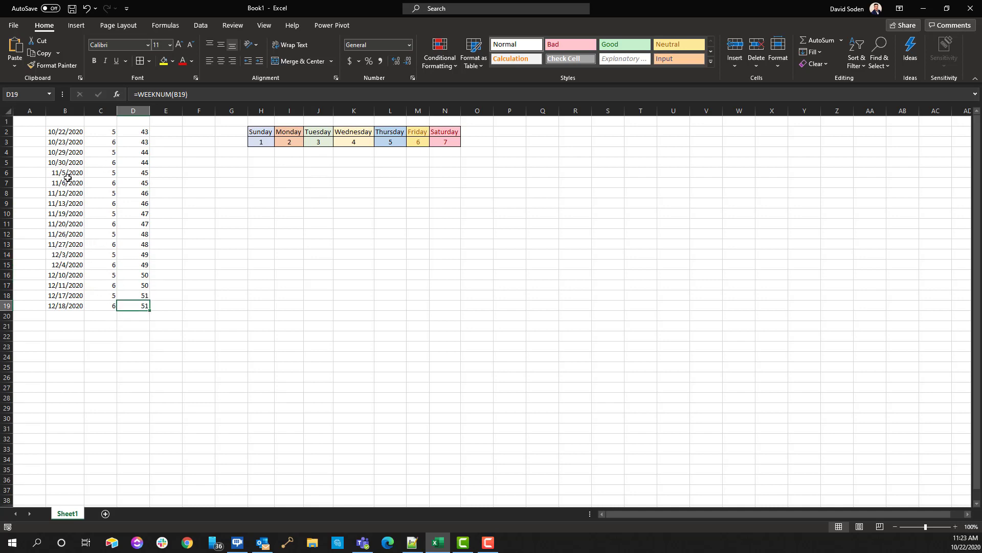
Clear the old weekly rows B6:D19 and change B4 to =B2+14 (11/5/2020)
{"action": "left_click_drag", "start_coordinate": [65, 175], "coordinate": [141, 317]}
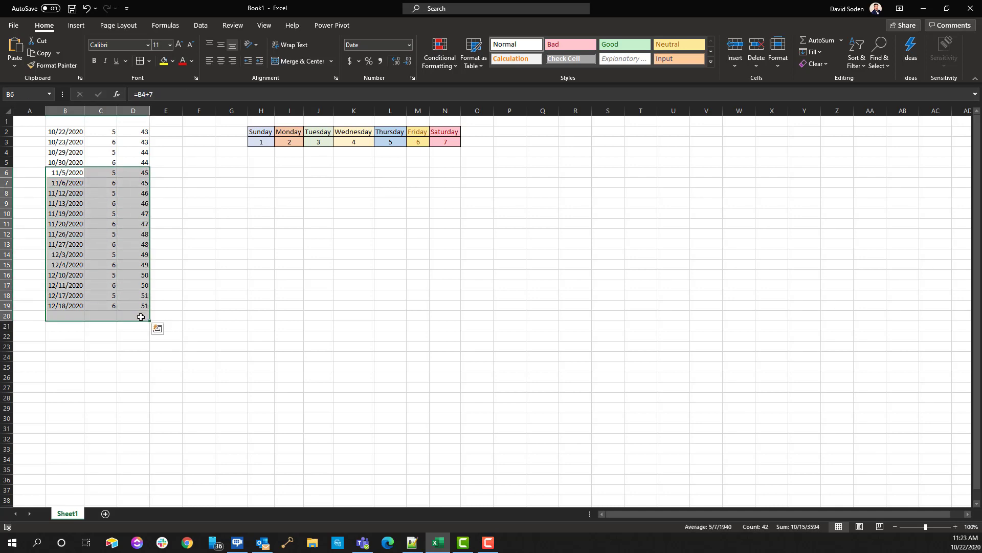
{"action": "key", "text": "Delete"}
{"action": "key", "text": "Up"}
{"action": "key", "text": "Up"}
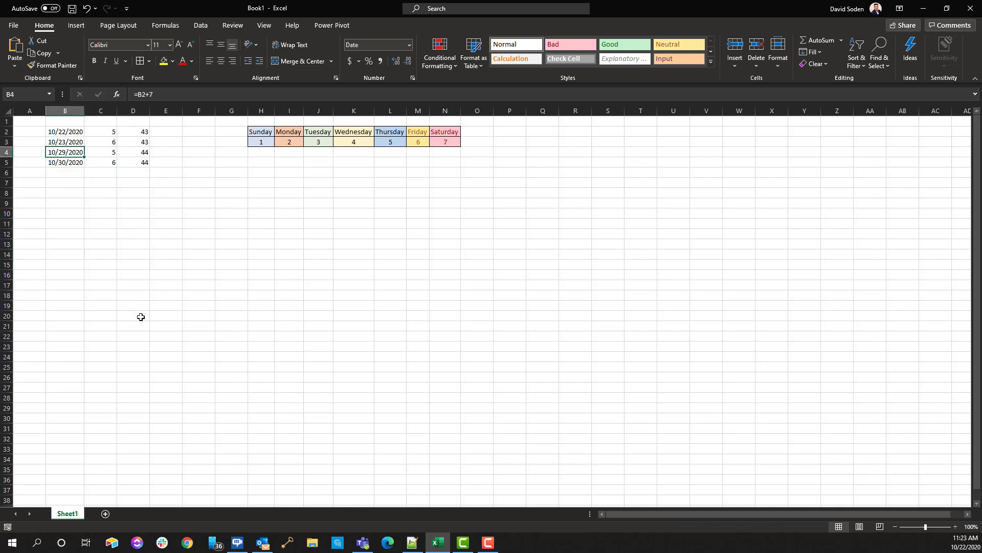
{"action": "key", "text": "F2"}
{"action": "key", "text": "BackSpace"}
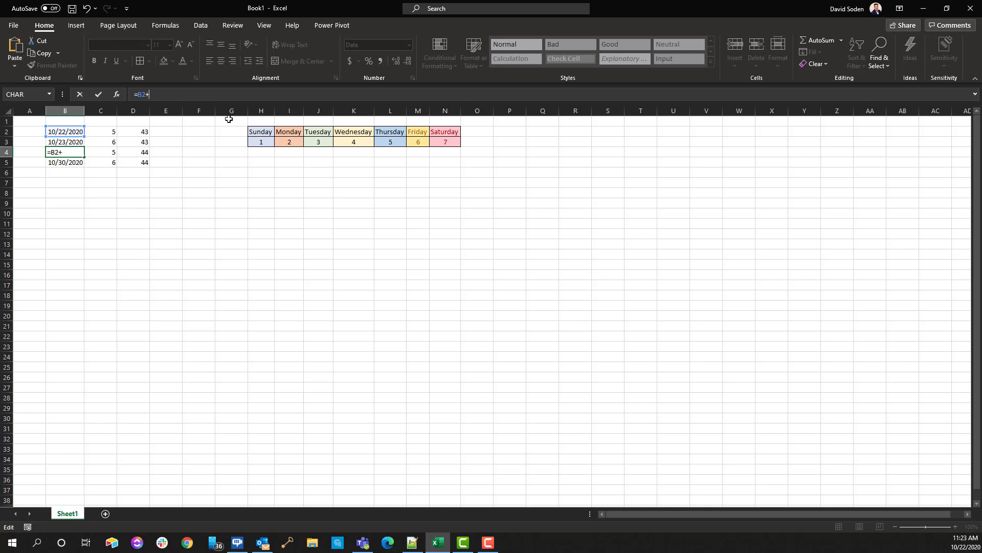
{"action": "key", "text": "Return"}
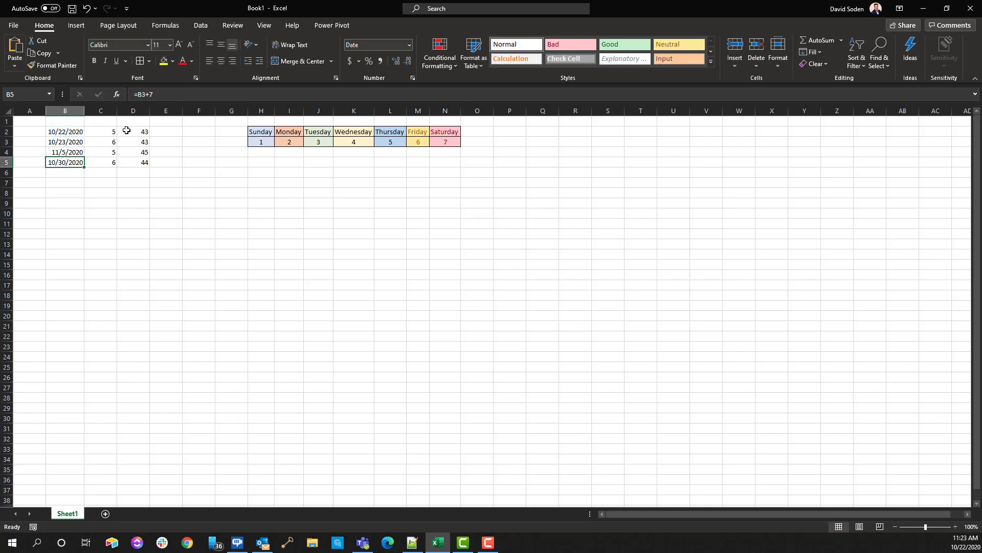
Change B5 to =B3+14 so it shows 11/6/2020, then check week number 45
{"action": "left_click", "coordinate": [164, 96]}
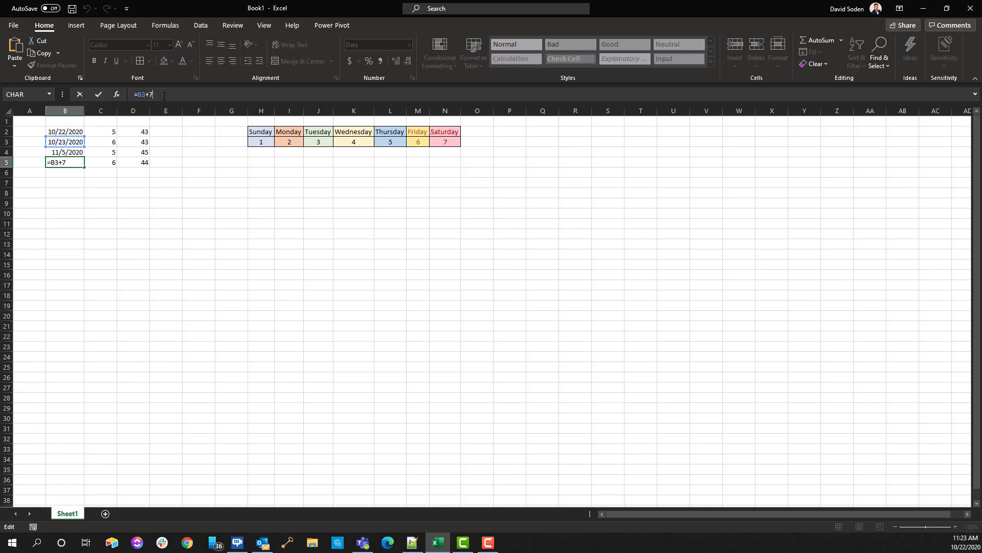
{"action": "key", "text": "BackSpace"}
{"action": "type", "text": "14"}
{"action": "key", "text": "Return"}
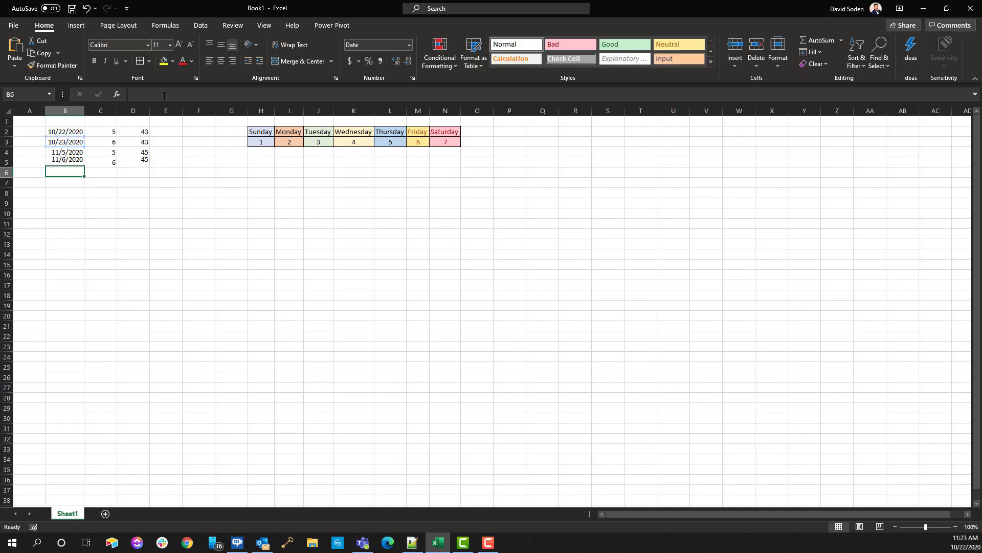
{"action": "left_click", "coordinate": [138, 134]}
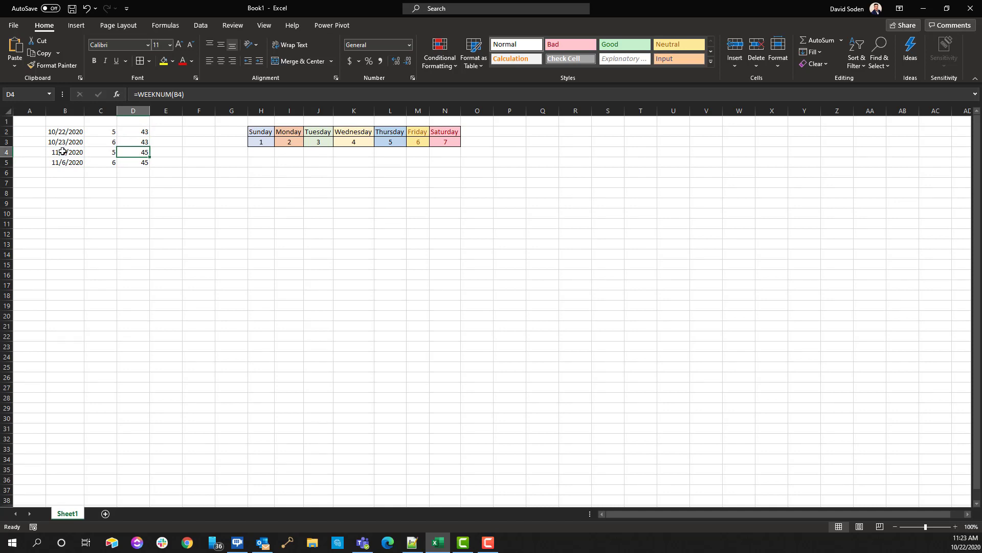
Fill the bi-weekly dates down to 2/12/2021 in row 19 and copy the C5 weekday formula to C19
{"action": "left_click_drag", "start_coordinate": [63, 153], "coordinate": [84, 310]}
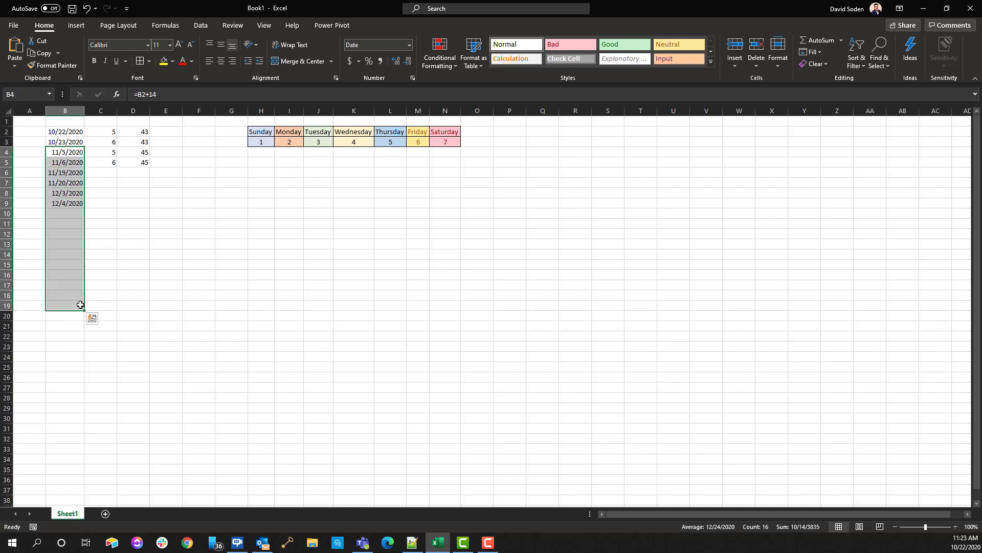
{"action": "left_click", "coordinate": [114, 161]}
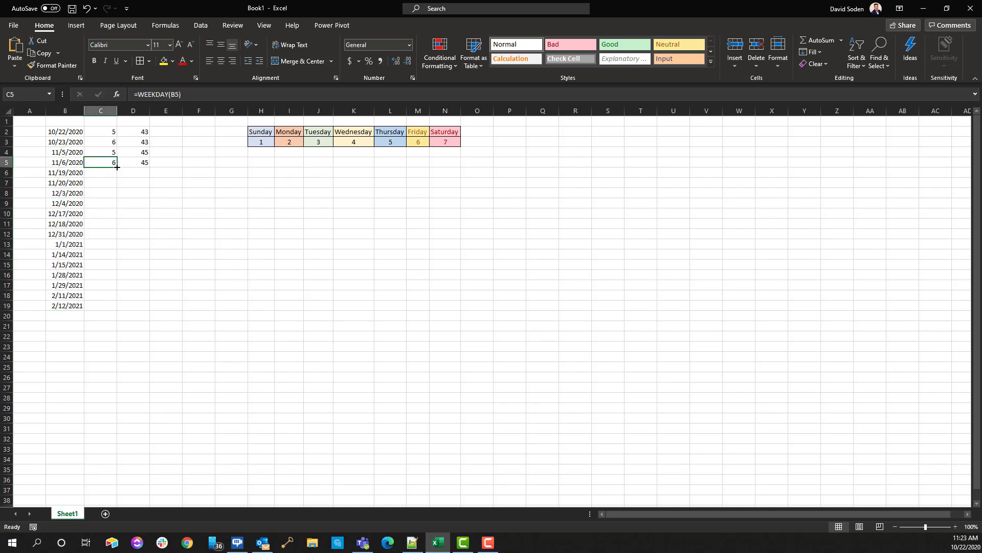
{"action": "left_click_drag", "start_coordinate": [117, 168], "coordinate": [113, 310]}
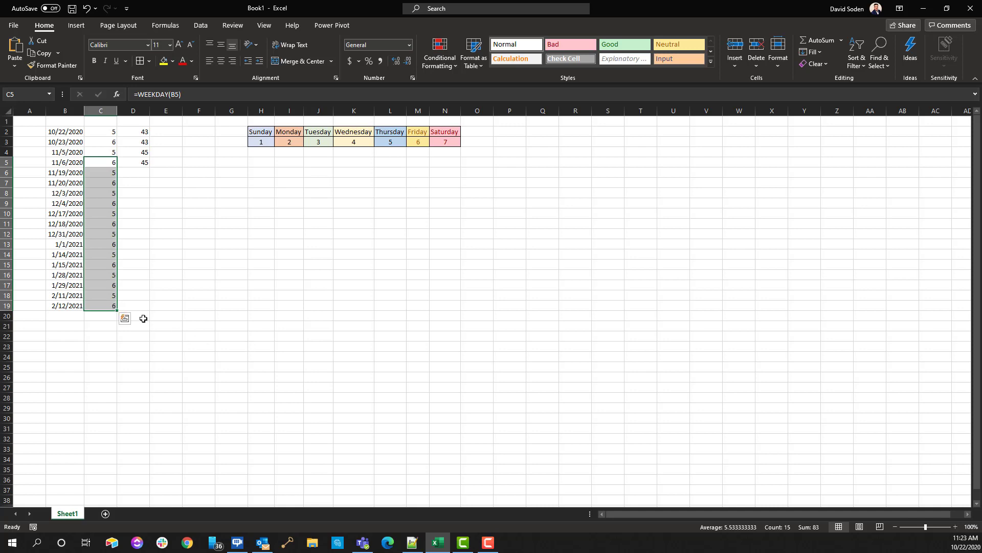
{"action": "left_click", "coordinate": [114, 224]}
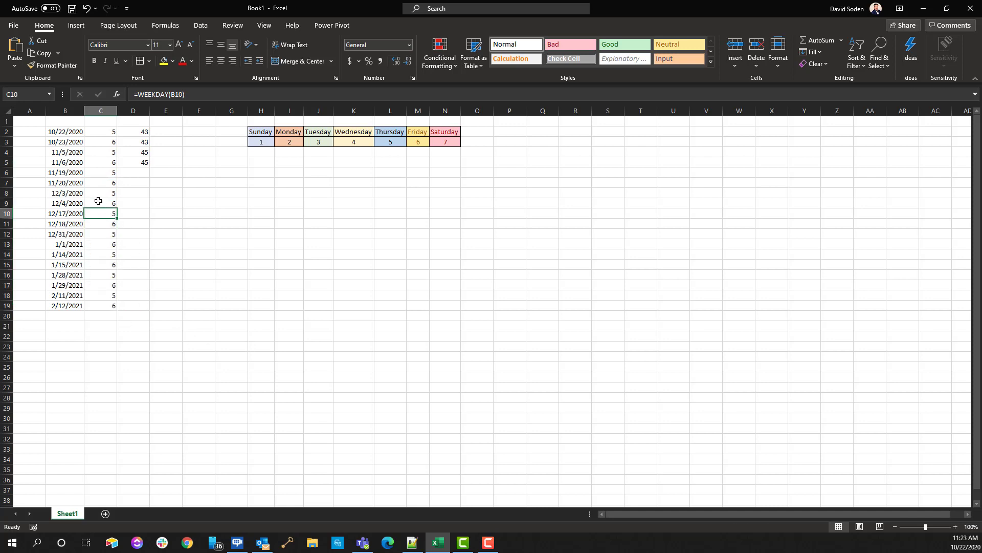
{"action": "left_click", "coordinate": [97, 198]}
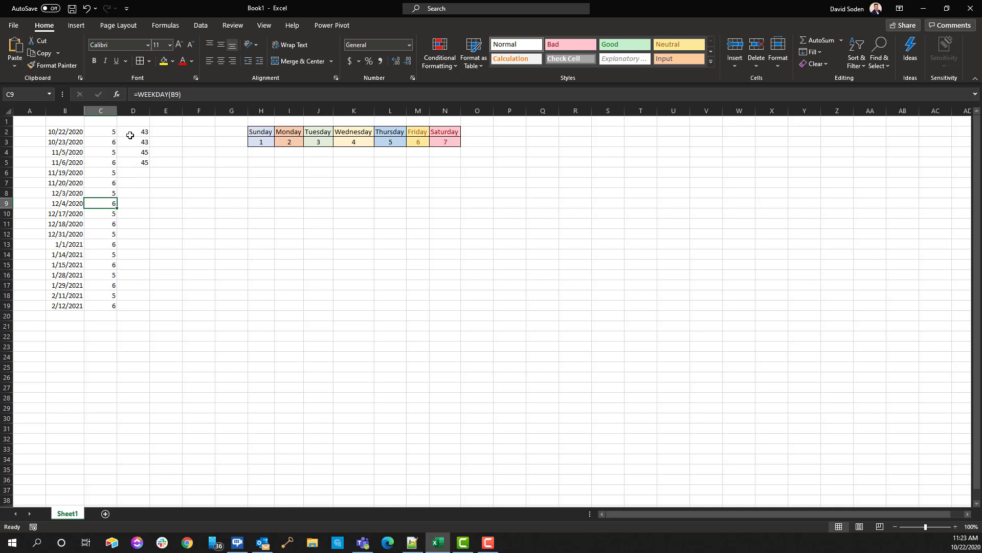
{"action": "left_click_drag", "start_coordinate": [263, 133], "coordinate": [450, 140]}
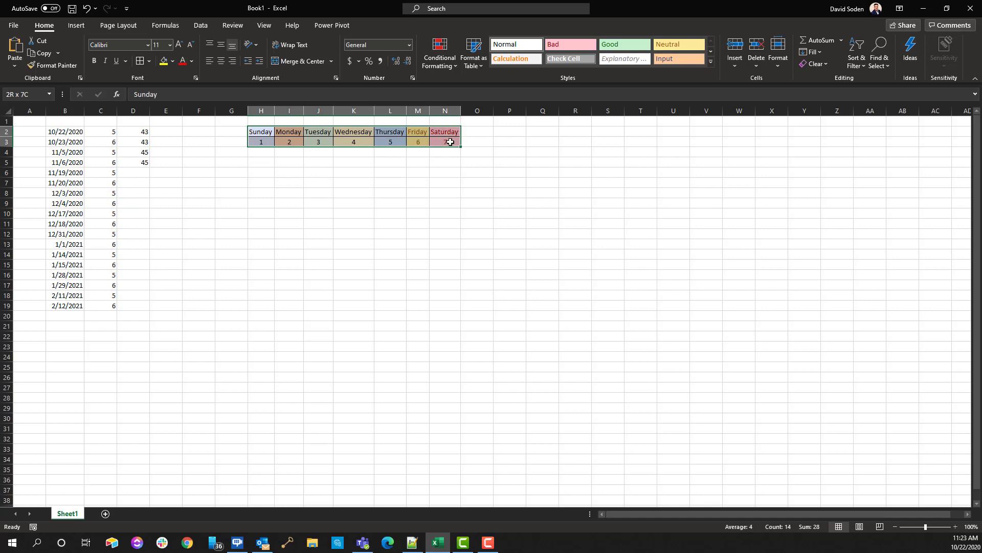
Undo a D5-only fill, then fill week numbers from D4:D5 down to D19
{"action": "left_click", "coordinate": [153, 183]}
{"action": "left_click", "coordinate": [142, 162]}
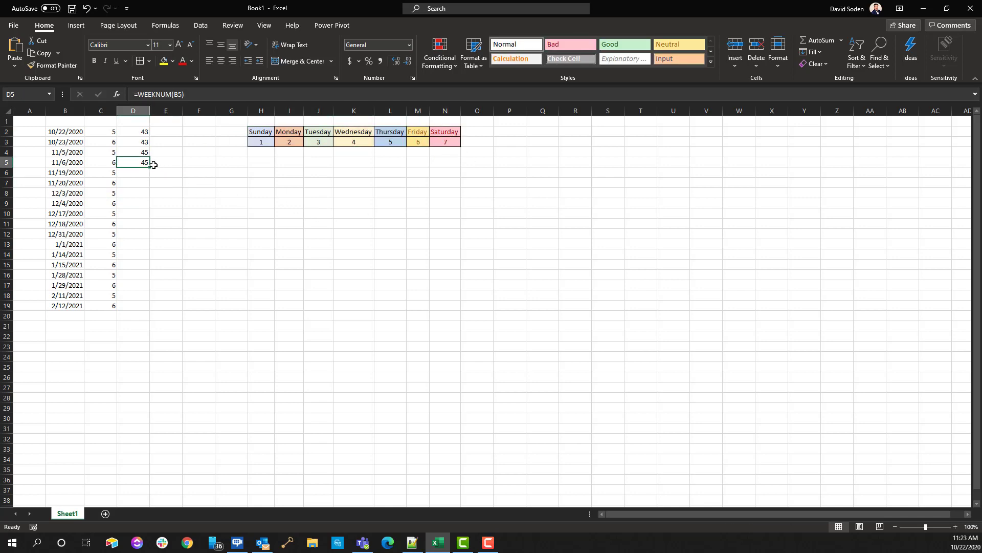
{"action": "left_click_drag", "start_coordinate": [148, 167], "coordinate": [148, 306]}
{"action": "left_click", "coordinate": [204, 286]}
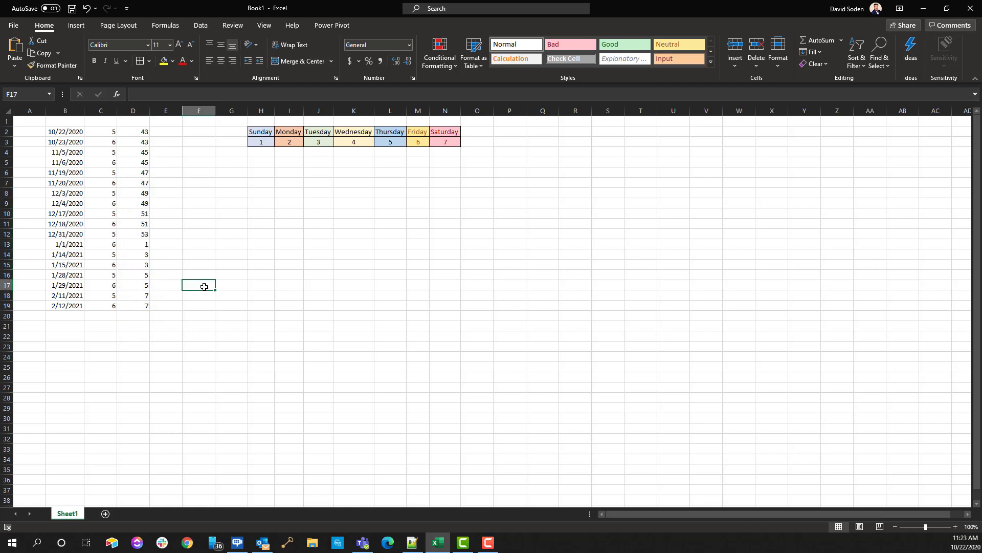
{"action": "key", "text": "ctrl+z"}
{"action": "left_click", "coordinate": [140, 162]}
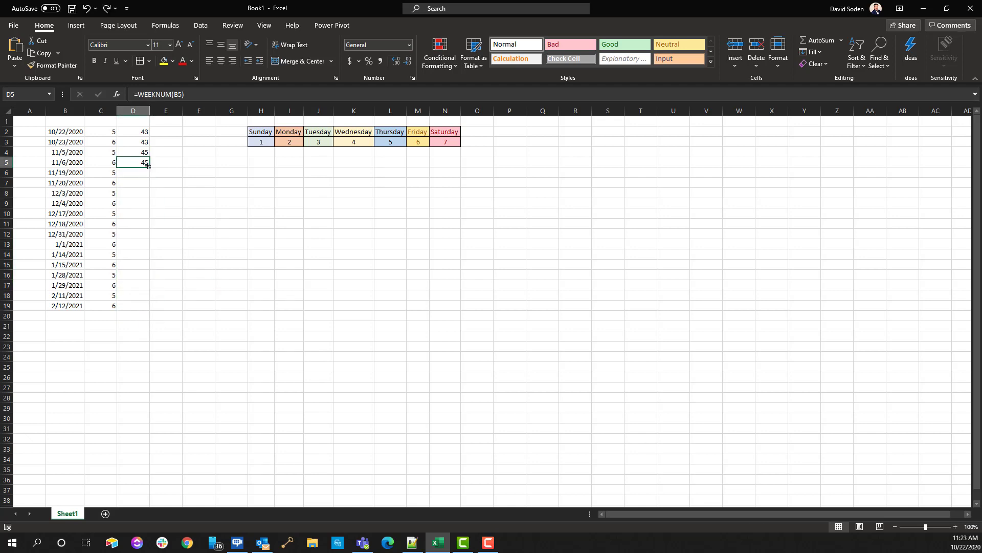
{"action": "left_click", "coordinate": [141, 152]}
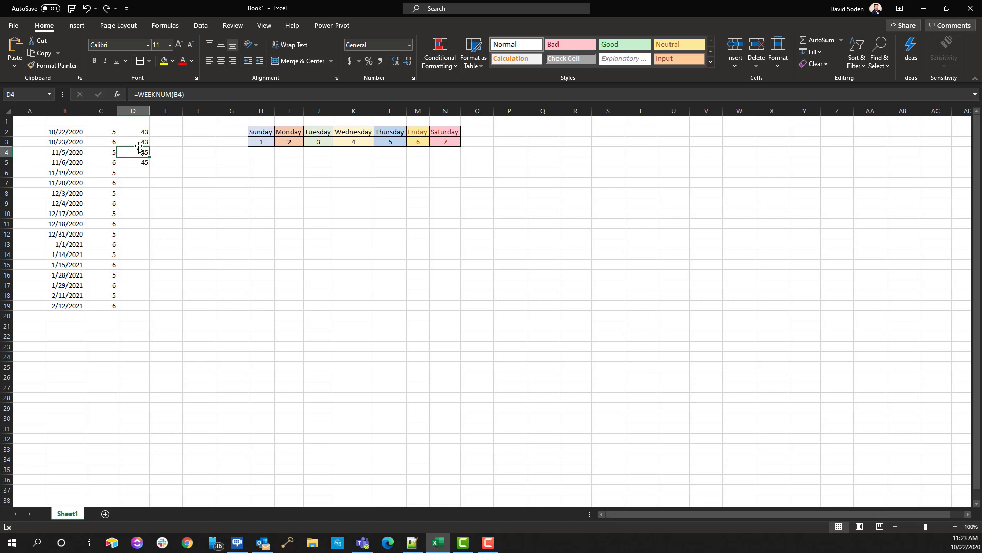
{"action": "left_click_drag", "start_coordinate": [149, 157], "coordinate": [149, 313]}
{"action": "left_click", "coordinate": [139, 333]}
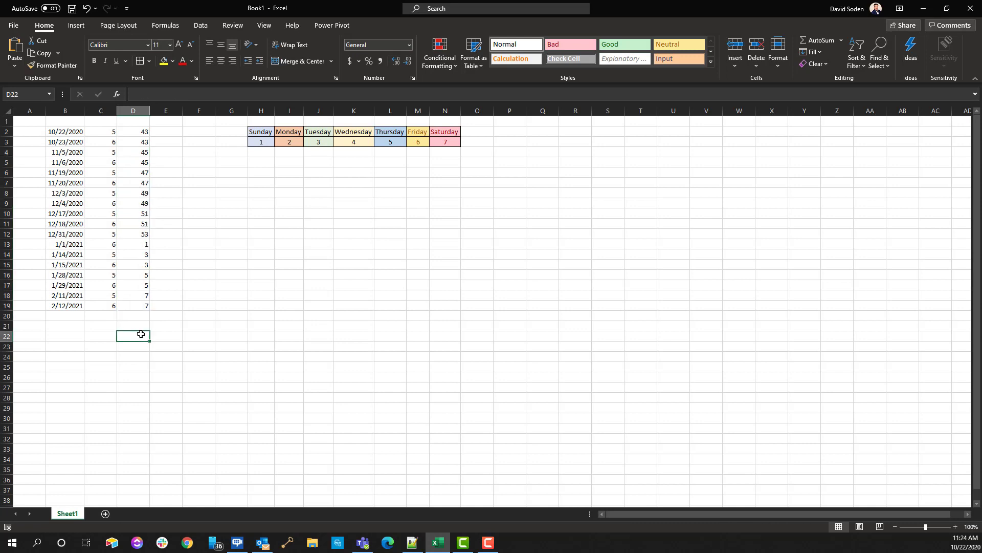
Verify the 2021 week numbers 1, 3, 5 and 7 through 2/12/2021
{"action": "left_click", "coordinate": [139, 244]}
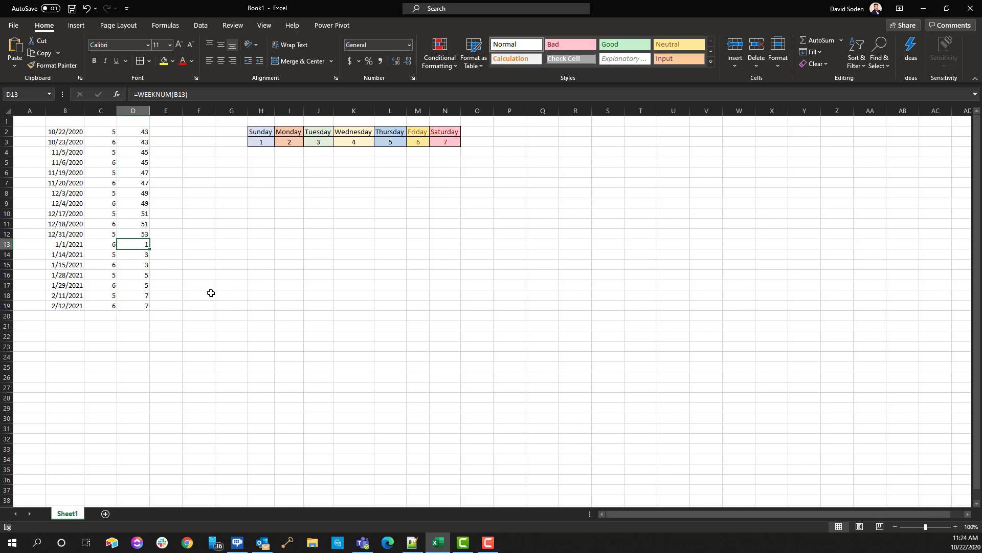
{"action": "left_click", "coordinate": [106, 251]}
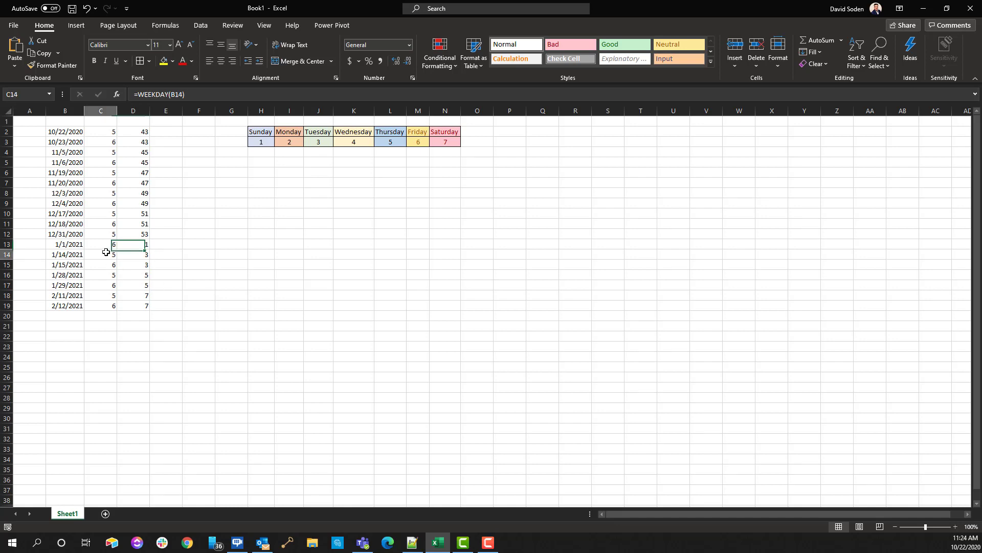
{"action": "left_click", "coordinate": [134, 252]}
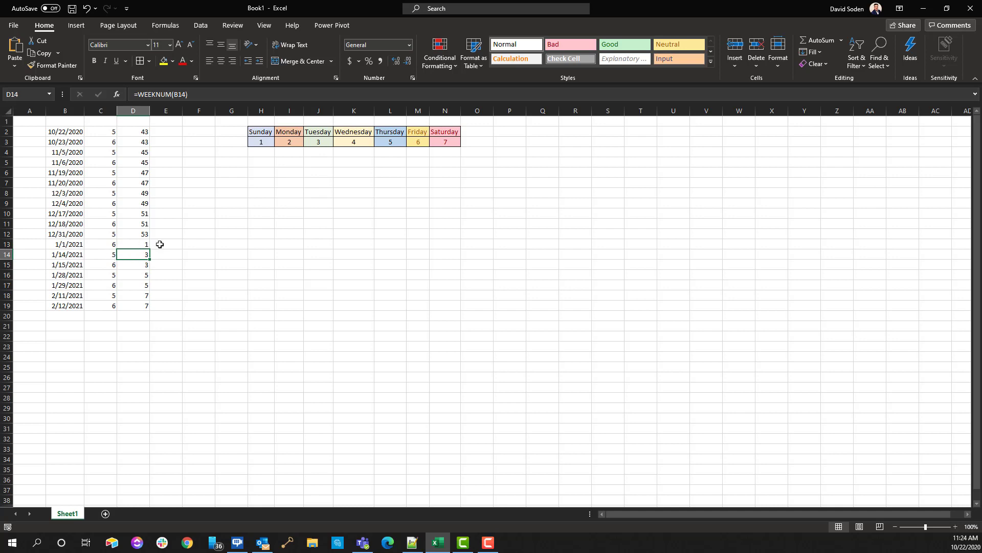
{"action": "left_click", "coordinate": [140, 245]}
{"action": "left_click", "coordinate": [138, 254]}
{"action": "left_click", "coordinate": [137, 274]}
{"action": "left_click", "coordinate": [141, 303]}
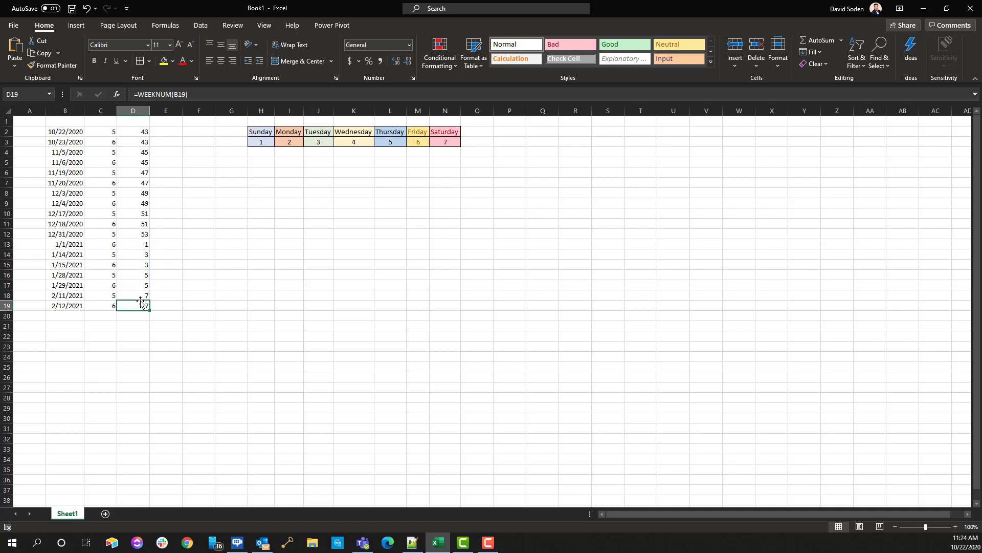